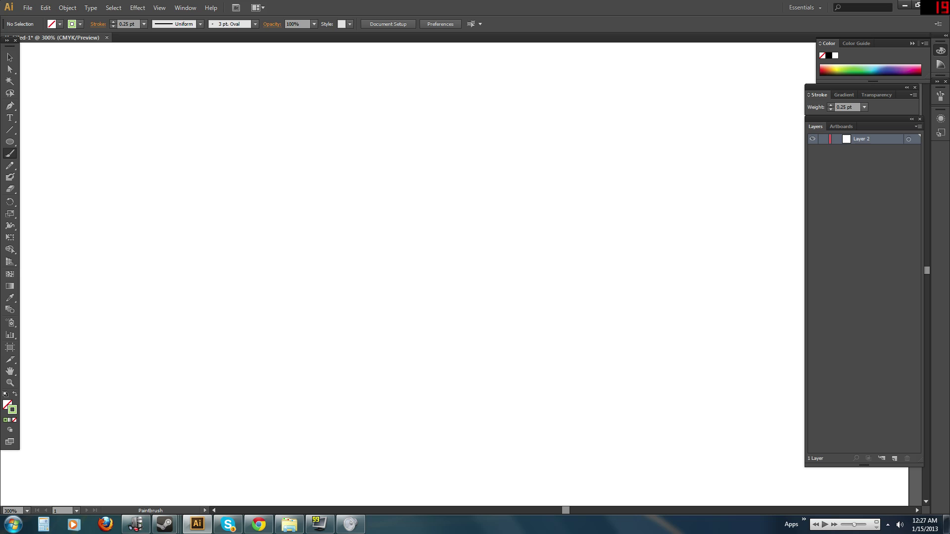
Draw a trial curved sliver with the Pen tool using the green fill and no stroke, and delete it.
click(10, 105)
click(15, 393)
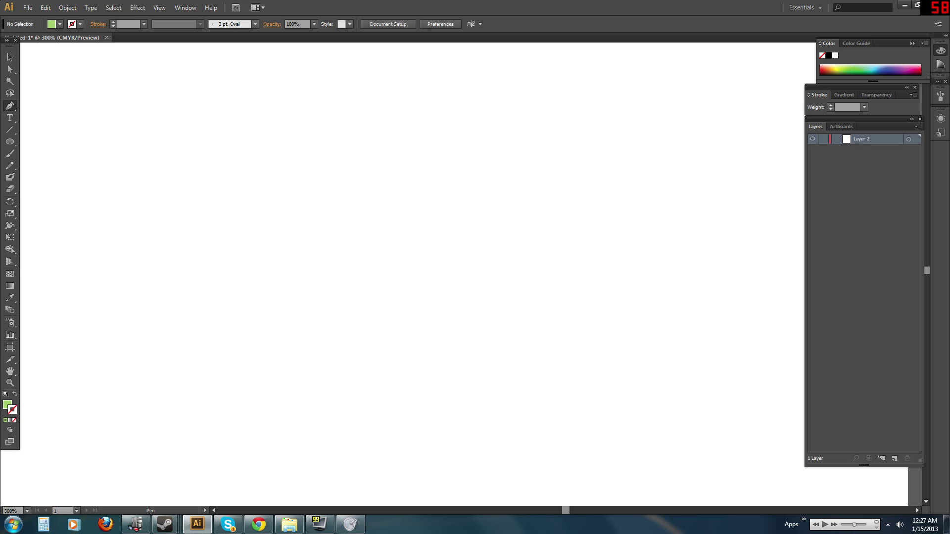
click(509, 191)
drag(314, 151, 297, 70)
click(314, 151)
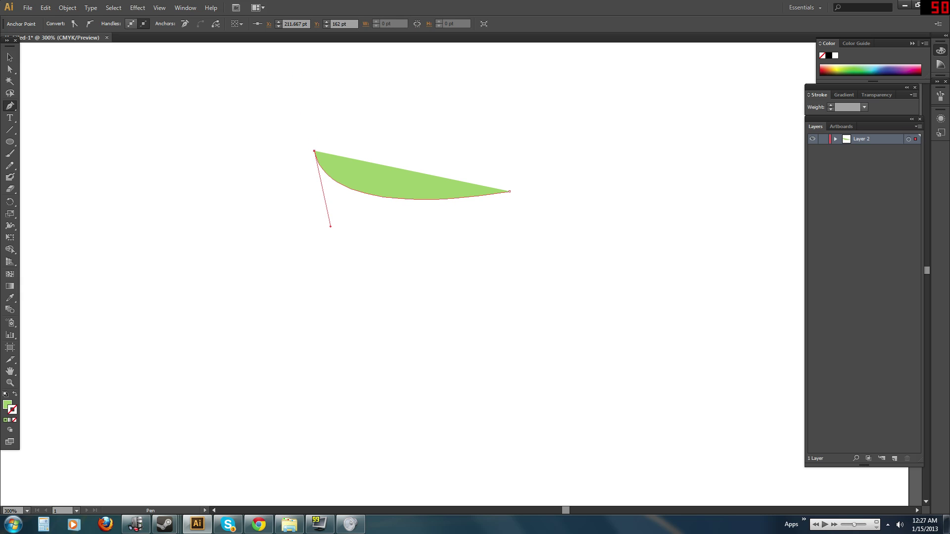
drag(514, 199, 727, 157)
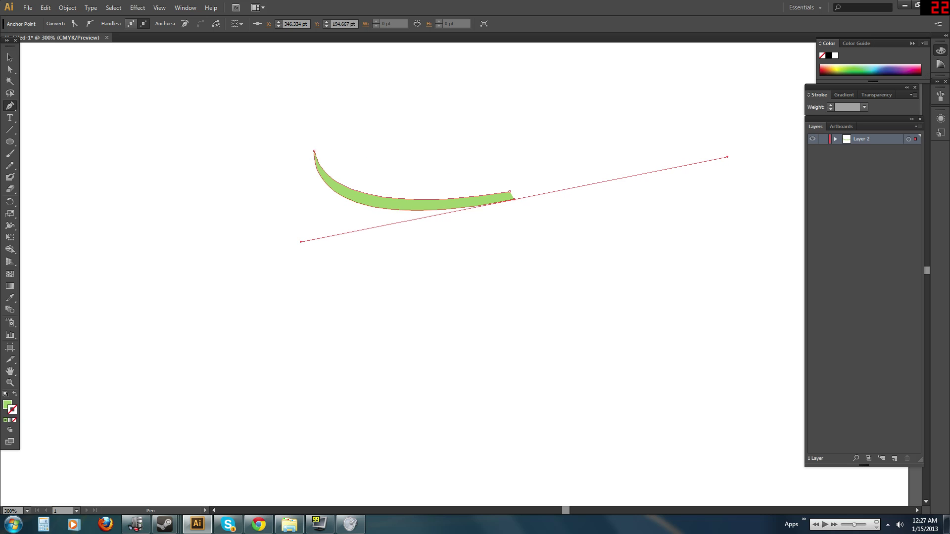
drag(547, 241, 307, 142)
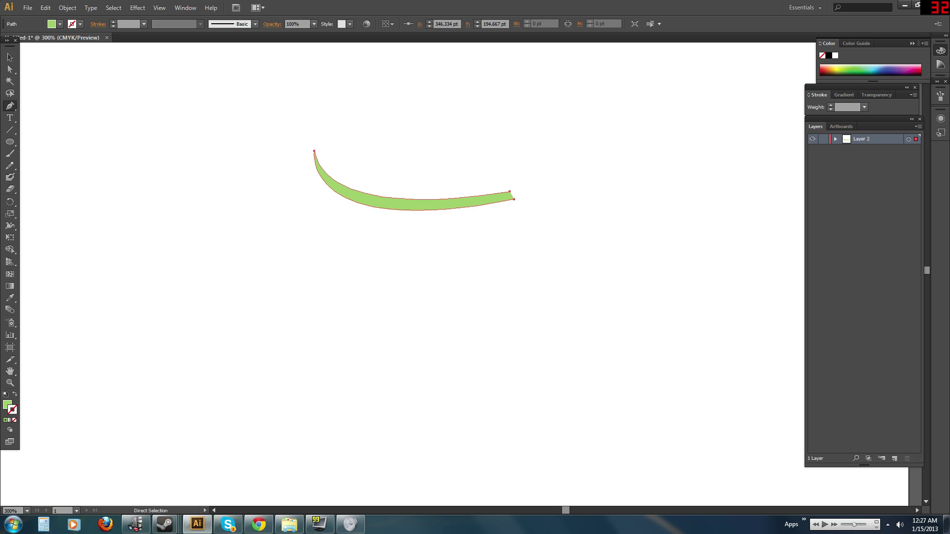
key(Delete)
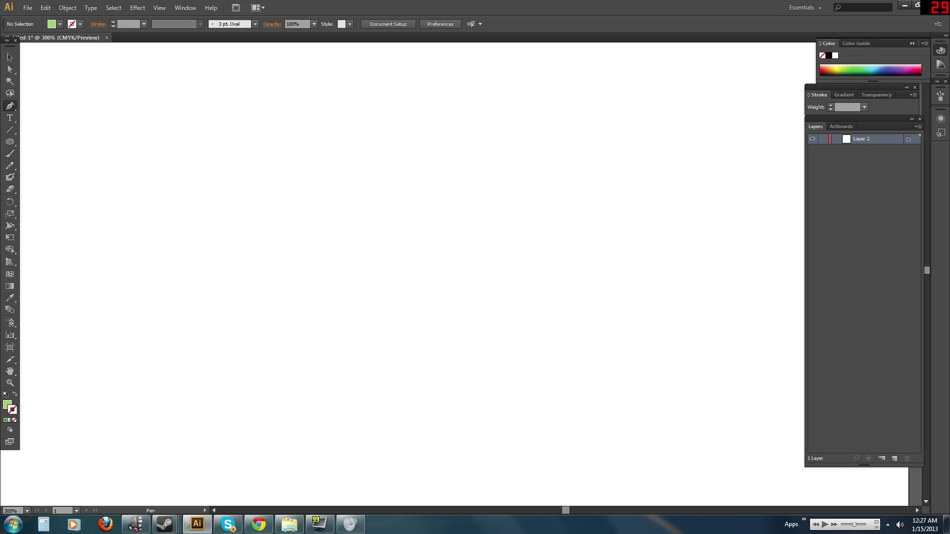
key(space)
drag(396, 248, 405, 277)
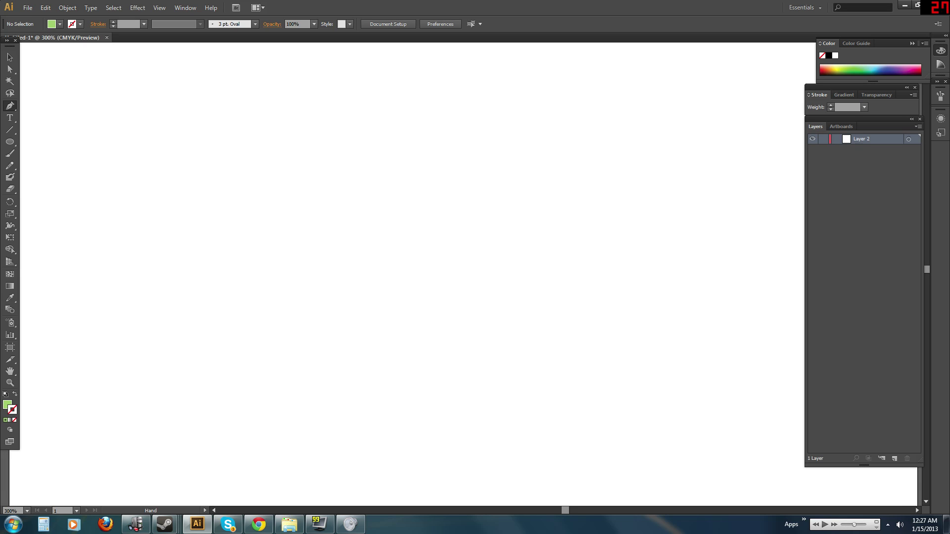
mouse_move(455, 247)
mouse_down()
mouse_move(429, 248)
mouse_move(455, 247)
mouse_up()
key(space)
key(space)
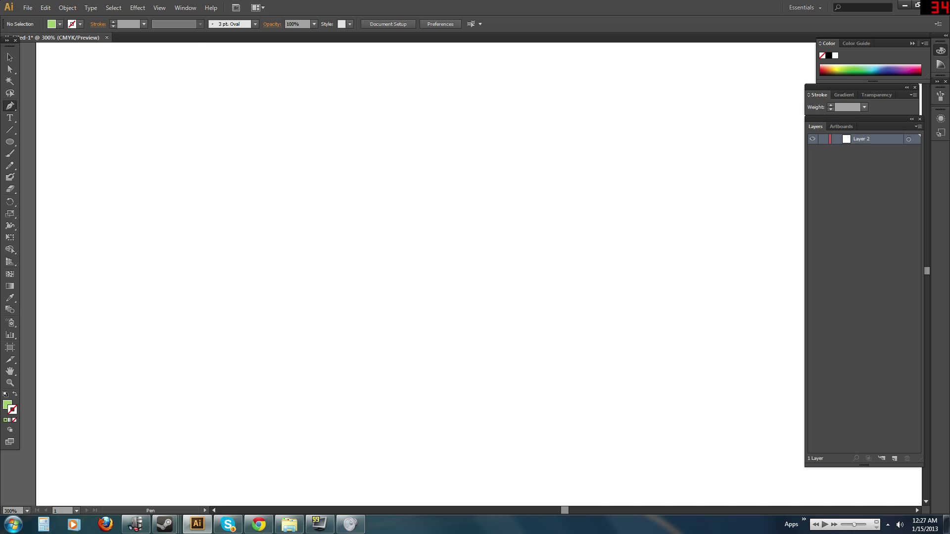
Open the keyboard shortcut settings for menu commands and expand the Object > Path commands.
click(69, 9)
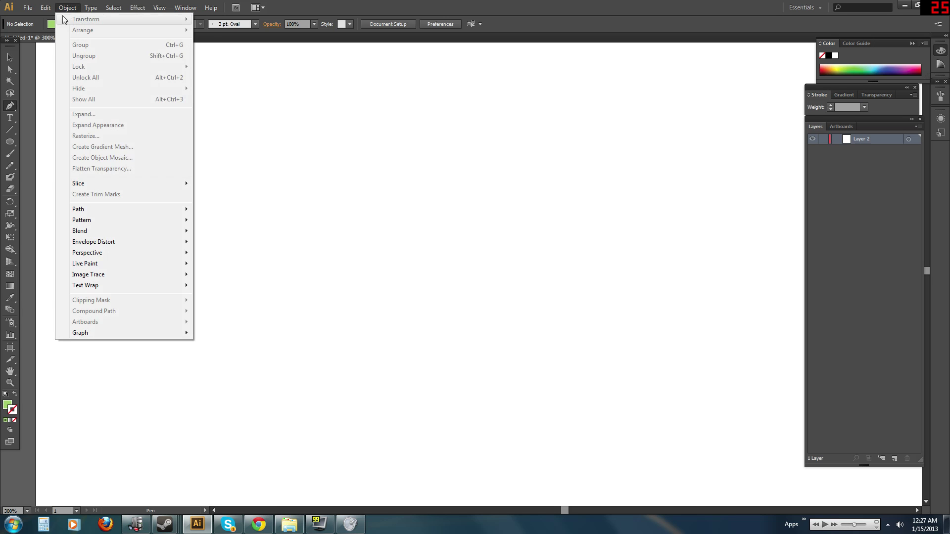
mouse_move(46, 10)
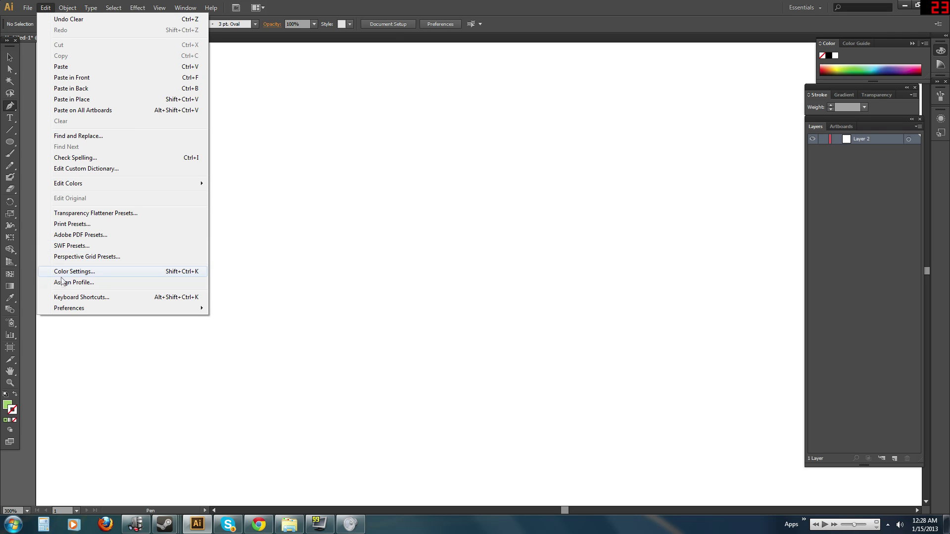
click(63, 297)
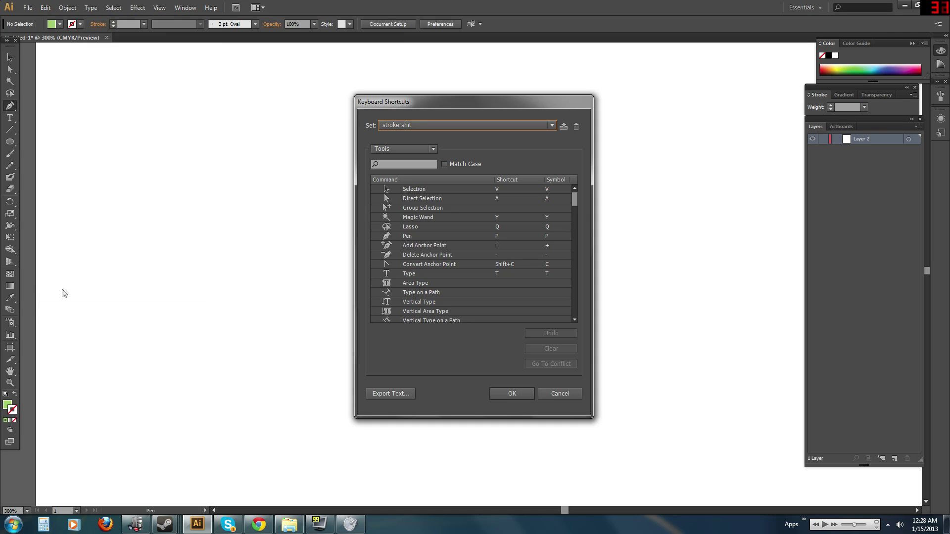
click(417, 148)
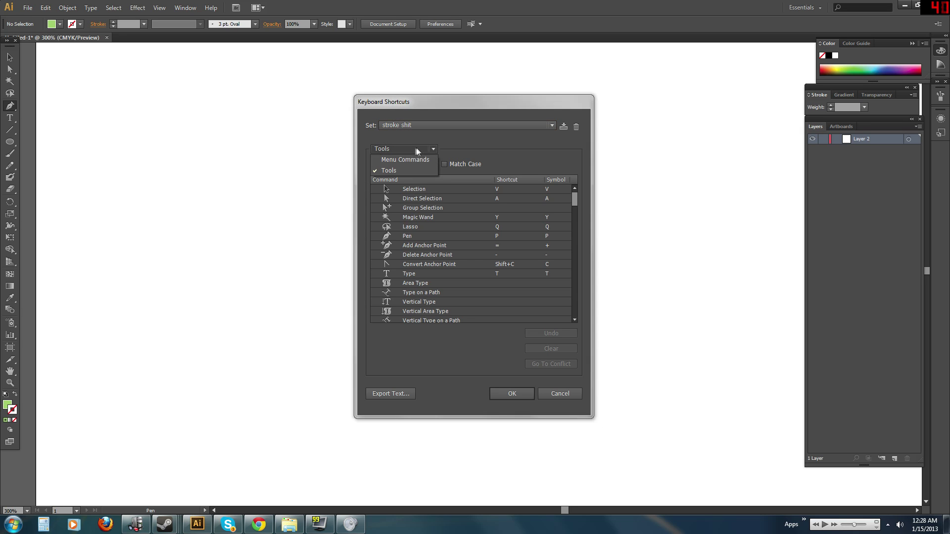
click(409, 160)
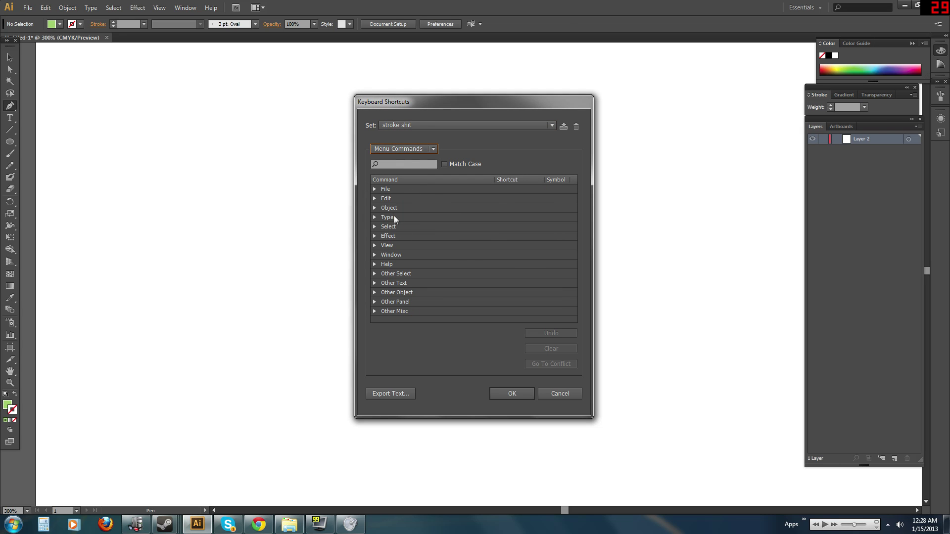
click(375, 207)
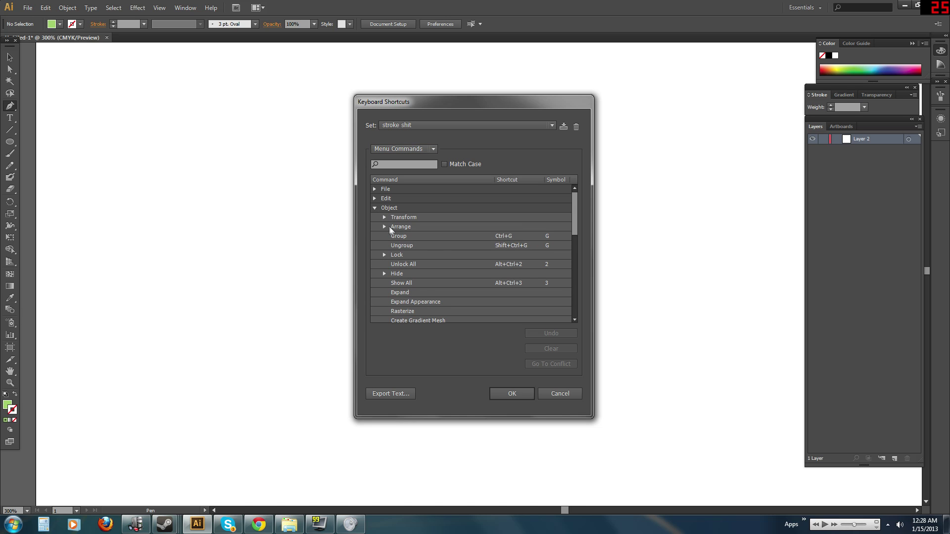
mouse_move(573, 230)
mouse_down()
mouse_move(572, 260)
mouse_move(572, 227)
mouse_up()
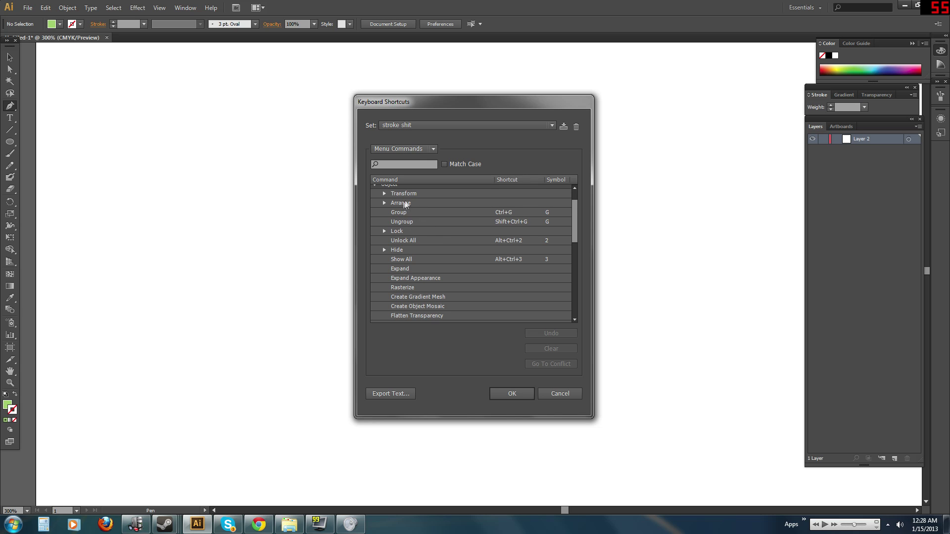
scroll(576, 217, down, 3)
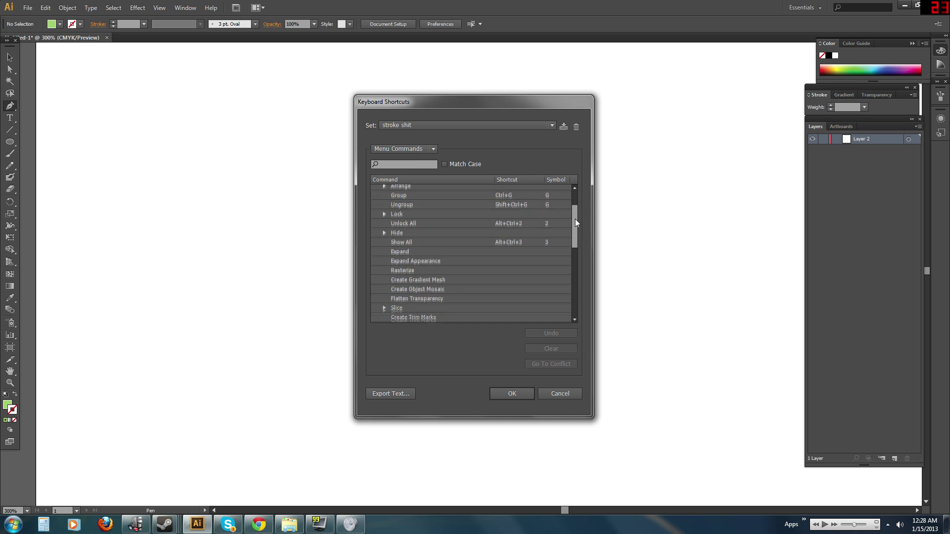
click(384, 263)
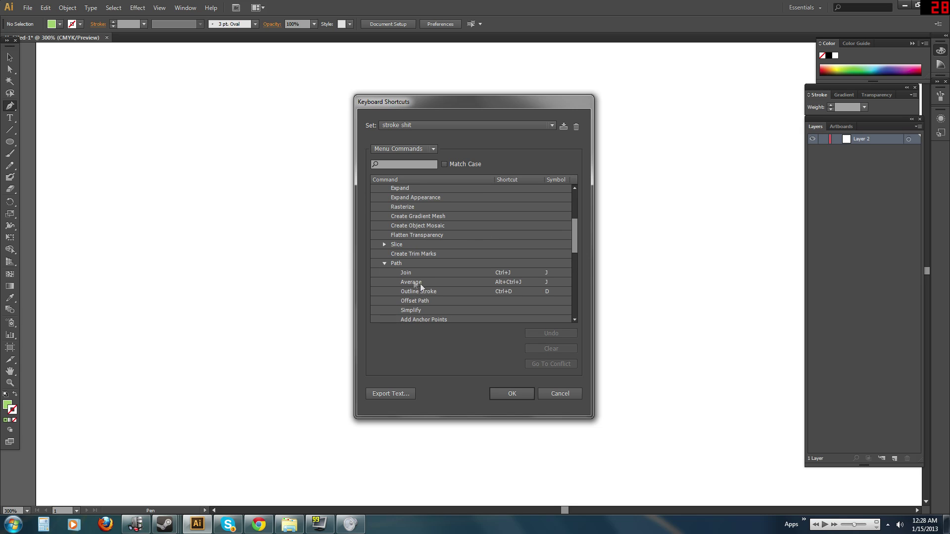
Assign Ctrl+D as the shortcut for Outline Stroke and overwrite the current shortcut set.
click(421, 291)
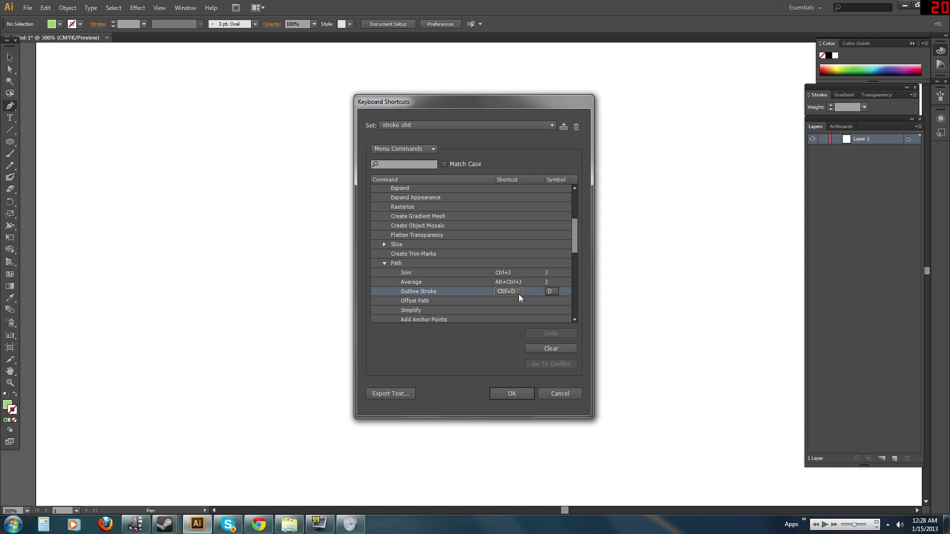
key(BackSpace)
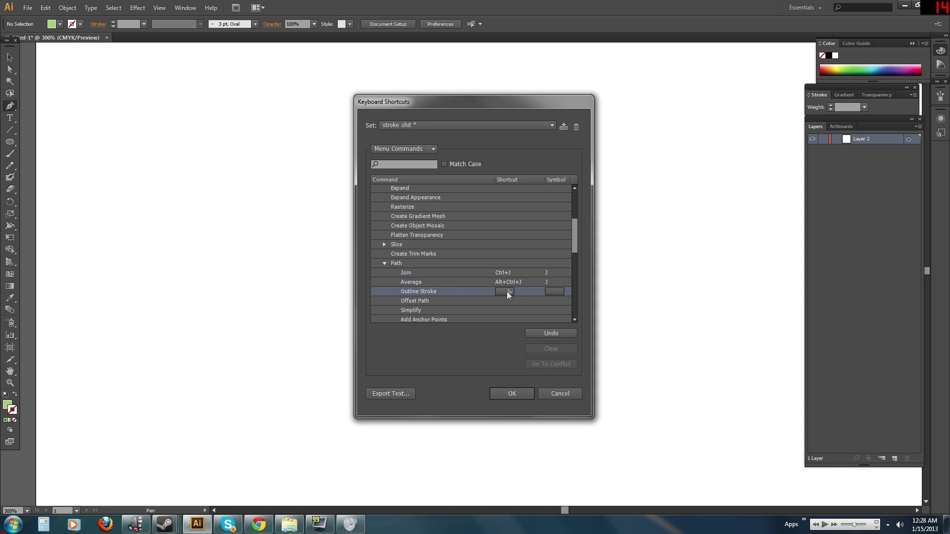
key(ctrl+d)
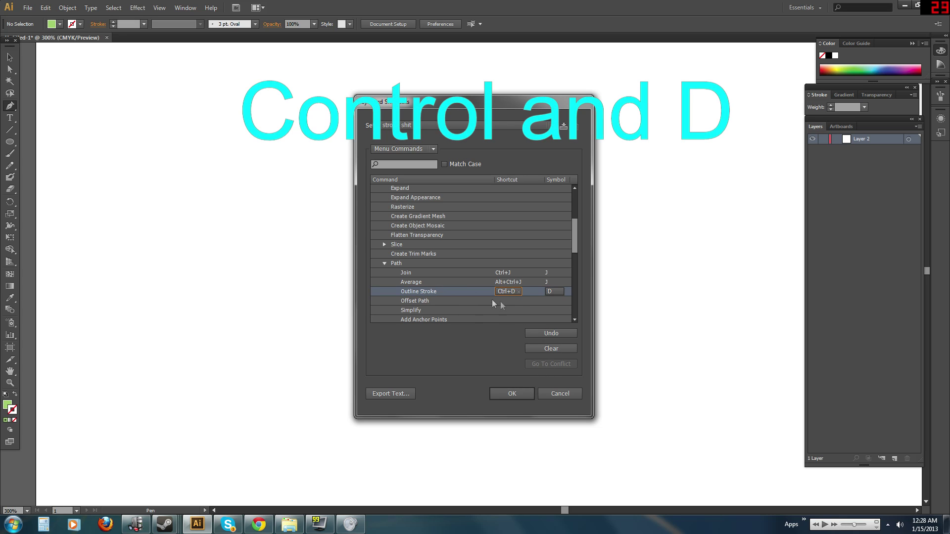
click(514, 393)
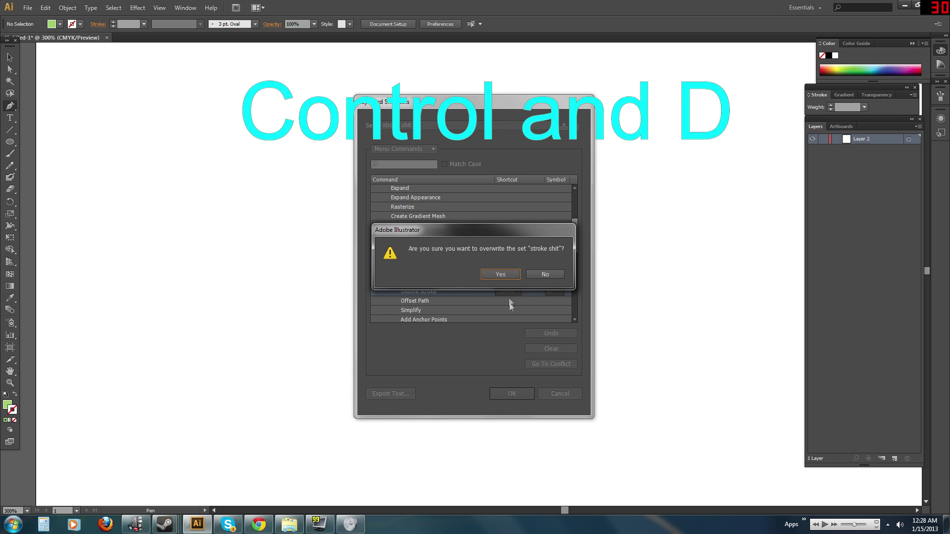
click(509, 278)
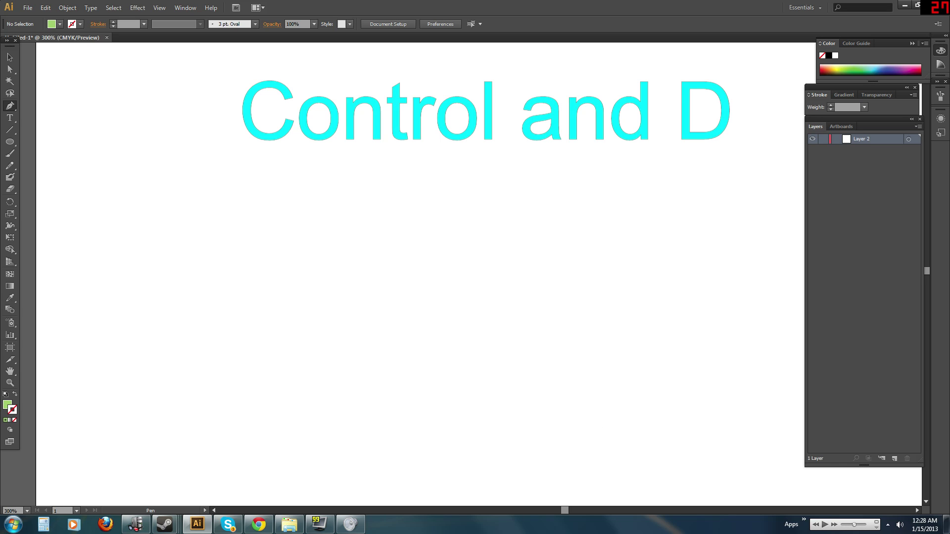
Swap fill and stroke so that green is the stroke with no fill, and activate the Paintbrush tool.
key(space)
drag(421, 272, 354, 271)
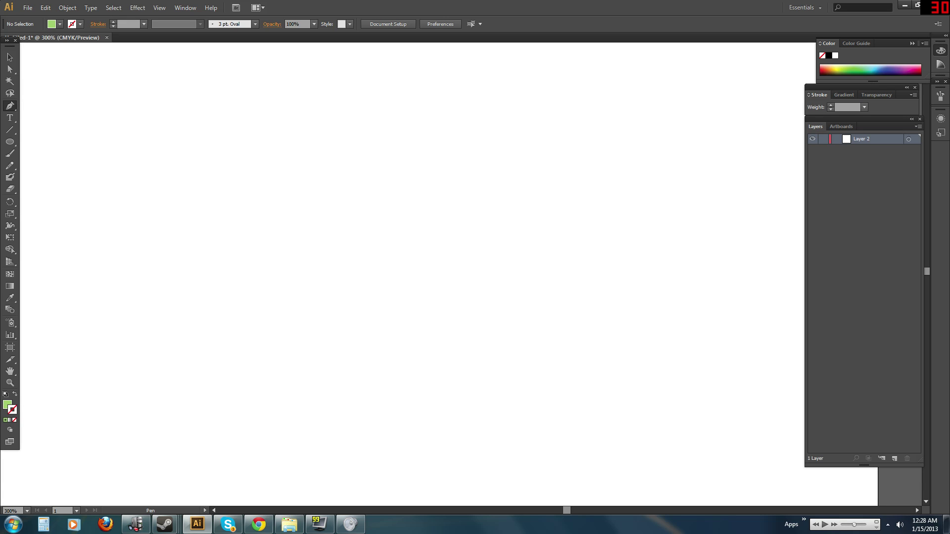
click(14, 394)
click(9, 153)
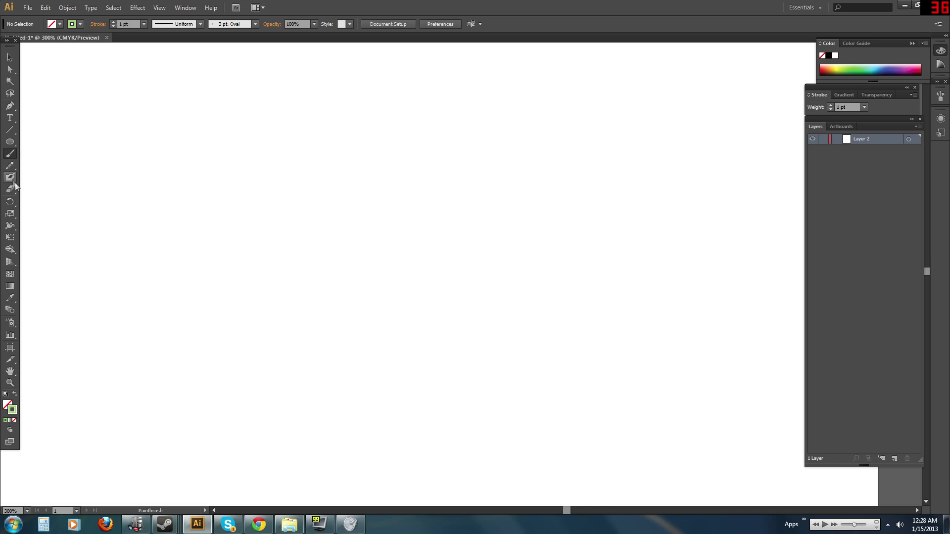
drag(264, 175, 239, 212)
mouse_move(308, 156)
mouse_down()
mouse_move(284, 163)
mouse_move(225, 220)
mouse_up()
key(Delete)
Set the stroke weight to 0.25 pt and sketch a rough round head outline in green brush strokes.
click(863, 107)
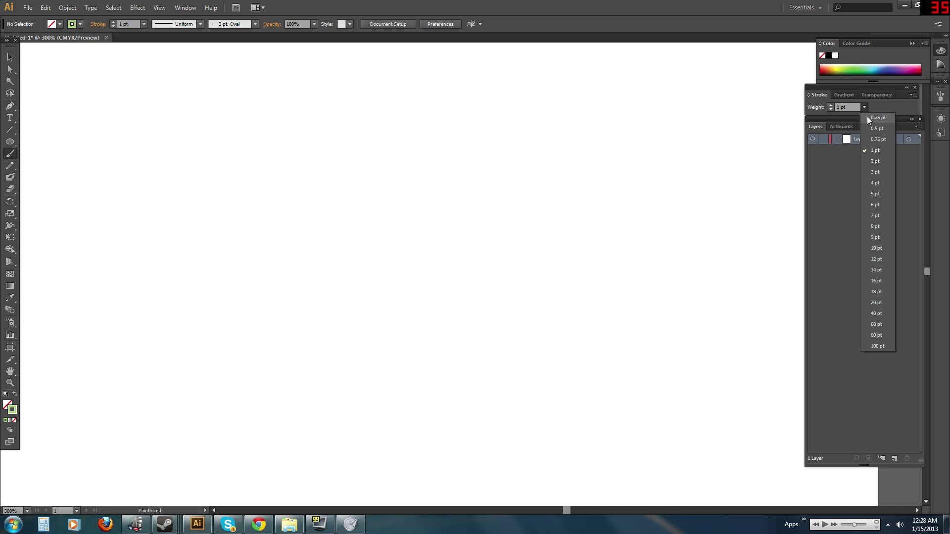
click(867, 116)
drag(271, 165, 237, 206)
mouse_move(260, 170)
mouse_down()
mouse_move(229, 234)
mouse_move(234, 271)
mouse_up()
drag(230, 248, 259, 299)
mouse_move(232, 268)
mouse_down()
mouse_move(264, 304)
mouse_move(330, 331)
mouse_move(363, 325)
mouse_move(409, 287)
mouse_up()
mouse_move(381, 319)
mouse_down()
mouse_move(421, 256)
mouse_move(407, 211)
mouse_move(374, 166)
mouse_move(310, 155)
mouse_move(259, 177)
mouse_move(350, 168)
mouse_move(388, 188)
mouse_move(415, 262)
mouse_up()
key(space)
drag(416, 257, 366, 330)
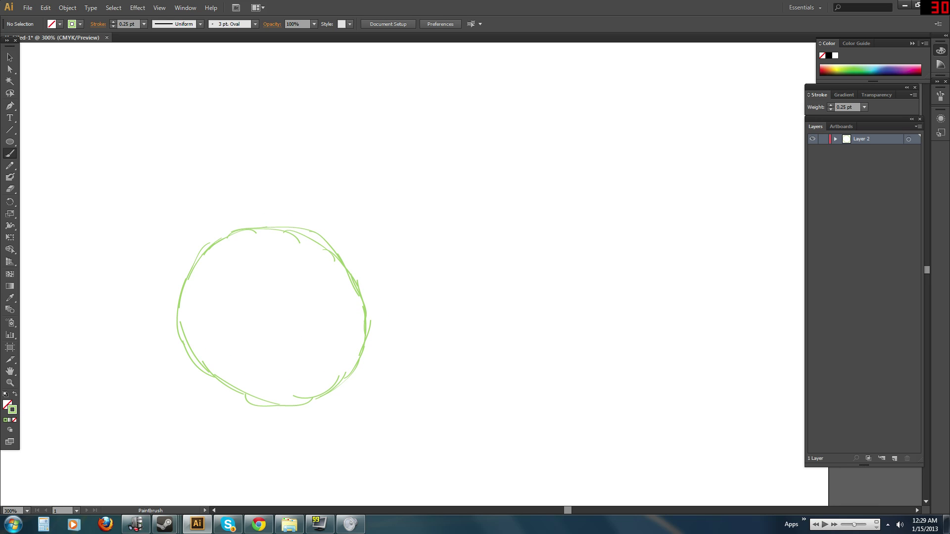
Sketch two pointed ears rising from the upper right and upper left of the head.
mouse_move(333, 248)
mouse_down()
mouse_move(349, 243)
mouse_move(376, 208)
mouse_move(386, 263)
mouse_move(366, 305)
mouse_up()
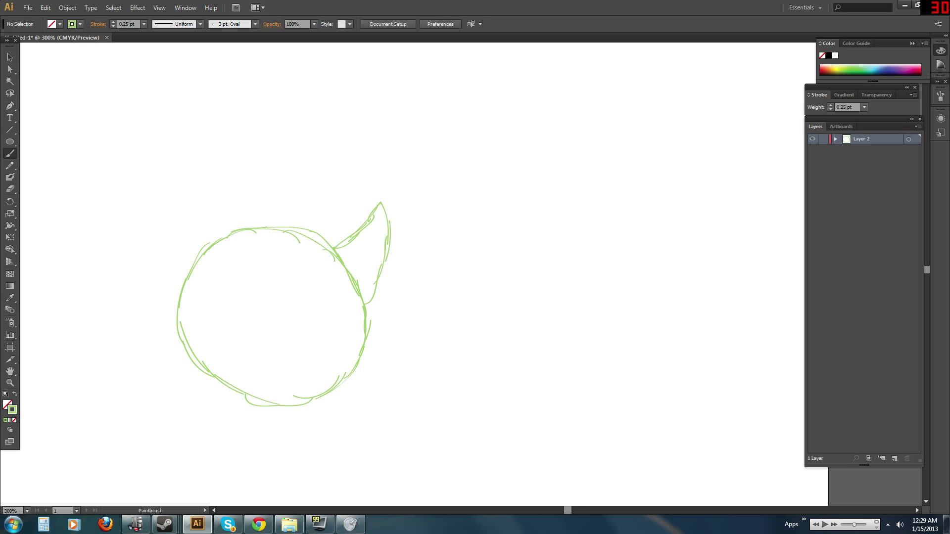
mouse_move(190, 272)
mouse_down()
mouse_move(206, 218)
mouse_move(203, 194)
mouse_move(203, 208)
mouse_move(224, 177)
mouse_move(261, 231)
mouse_move(331, 189)
mouse_up()
key(space)
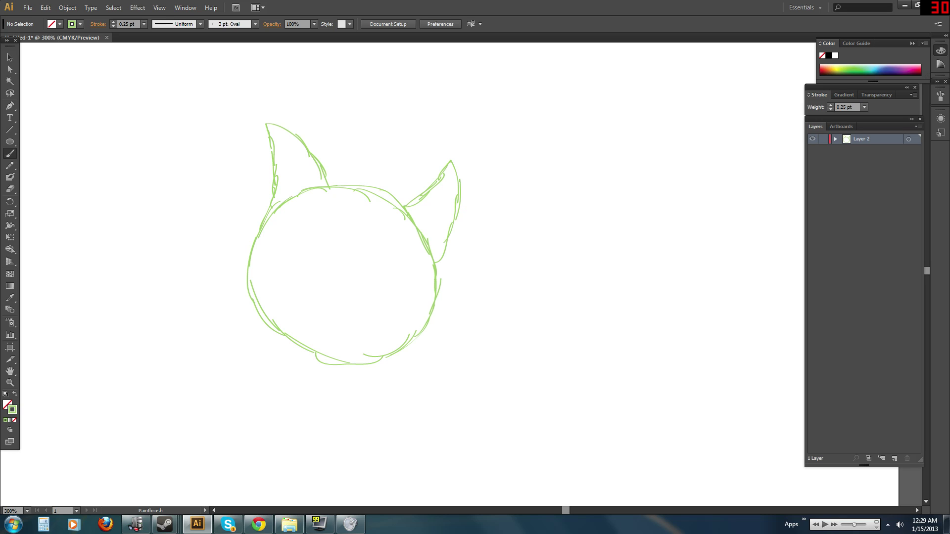
Sketch pointed hair spikes across the top of the head, undoing the spikes tried down its left side.
mouse_move(271, 207)
mouse_down()
mouse_move(195, 205)
mouse_move(169, 224)
mouse_move(253, 242)
mouse_move(184, 263)
mouse_move(162, 301)
mouse_move(243, 283)
mouse_move(199, 332)
mouse_move(292, 323)
mouse_up()
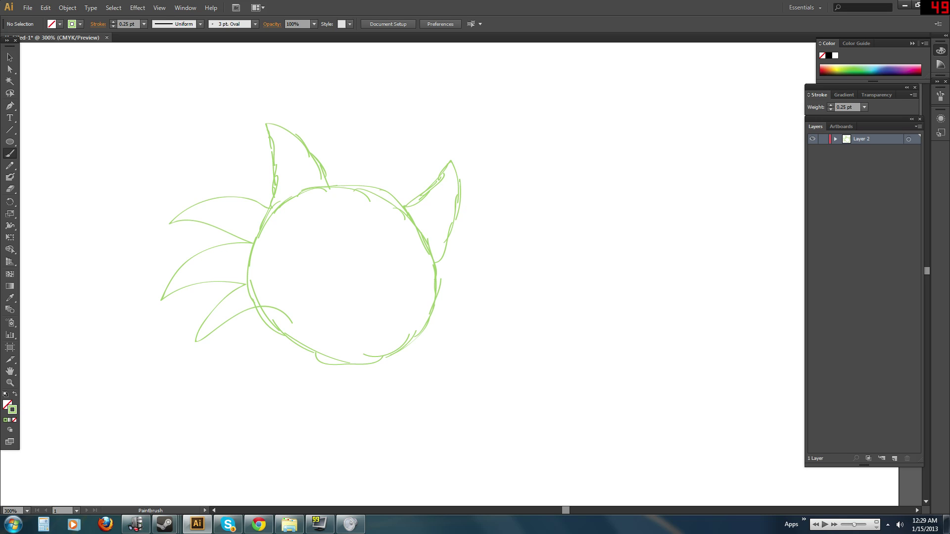
key(ctrl+z)
mouse_move(358, 187)
mouse_down()
mouse_move(317, 157)
mouse_move(242, 164)
mouse_move(326, 184)
mouse_move(226, 207)
mouse_move(285, 208)
mouse_up()
mouse_move(365, 187)
mouse_down()
mouse_move(355, 132)
mouse_move(346, 185)
mouse_move(361, 152)
mouse_up()
key(ctrl+z)
key(space)
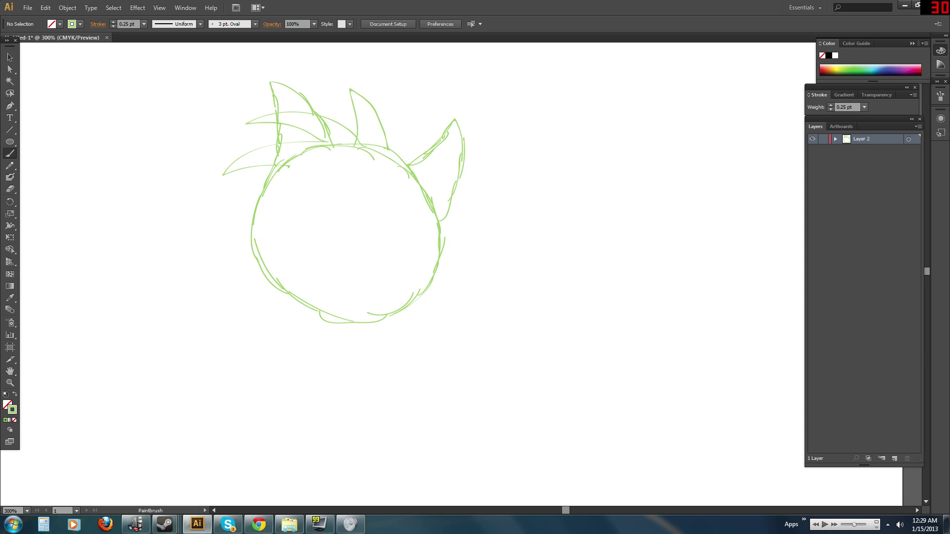
Sketch a wide smile opening on the right, with a tongue and small curved marks near both mouth corners.
mouse_move(276, 236)
mouse_down()
mouse_move(320, 265)
mouse_move(363, 264)
mouse_move(405, 229)
mouse_move(406, 276)
mouse_move(377, 301)
mouse_move(352, 305)
mouse_move(367, 255)
mouse_up()
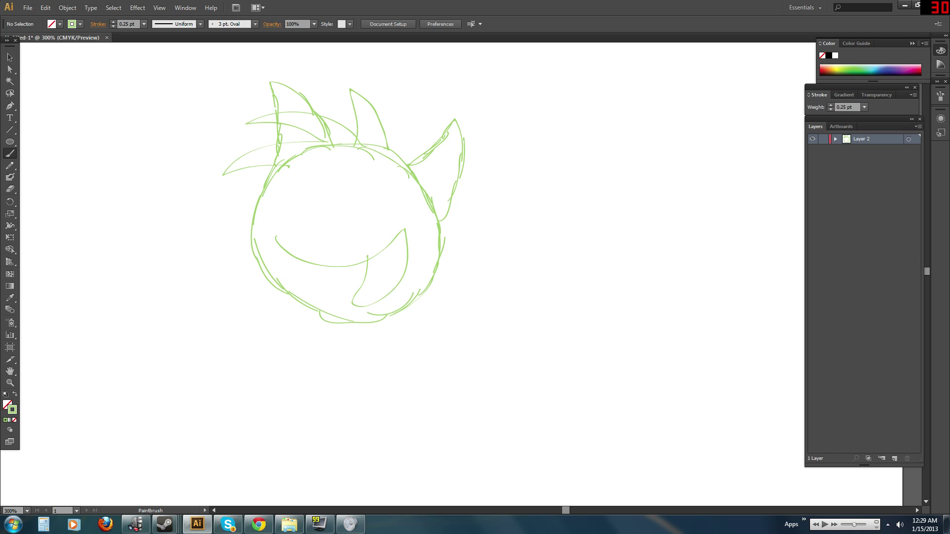
mouse_move(275, 236)
mouse_down()
mouse_move(271, 255)
mouse_move(287, 250)
mouse_up()
mouse_move(381, 255)
mouse_down()
mouse_move(397, 245)
mouse_move(398, 230)
mouse_up()
drag(366, 280, 411, 270)
Sketch an oval nose, two upright oval eyes and curved eyebrows on the face.
drag(316, 245, 300, 241)
mouse_move(296, 180)
mouse_down()
mouse_move(289, 212)
mouse_move(300, 180)
mouse_up()
drag(361, 190, 369, 186)
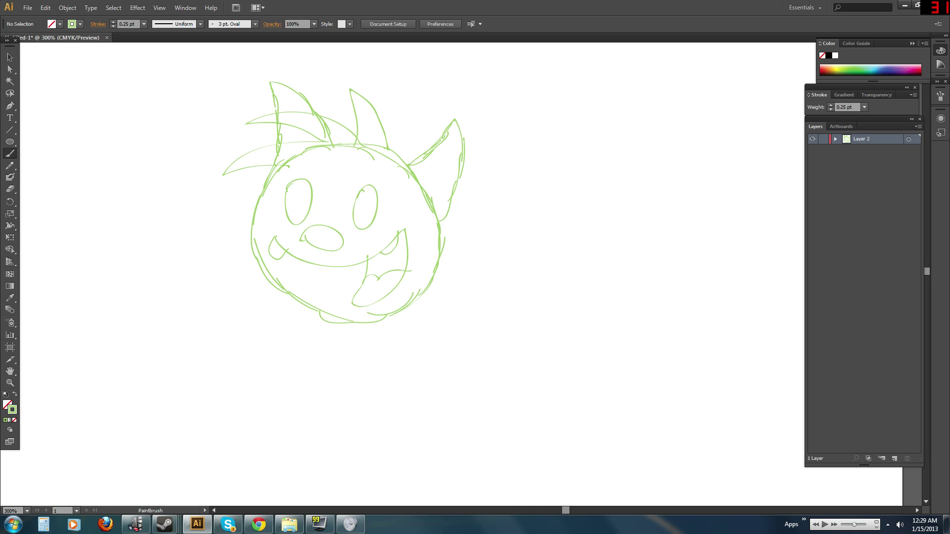
mouse_move(287, 177)
mouse_down()
mouse_move(319, 158)
mouse_move(406, 199)
mouse_up()
Sketch the neck and sloping shoulders below the head, continuing the left shoulder down into the upper arm.
key(space)
drag(376, 237, 401, 193)
mouse_move(417, 268)
mouse_down()
mouse_move(372, 287)
mouse_move(369, 297)
mouse_move(406, 297)
mouse_move(365, 302)
mouse_move(322, 329)
mouse_up()
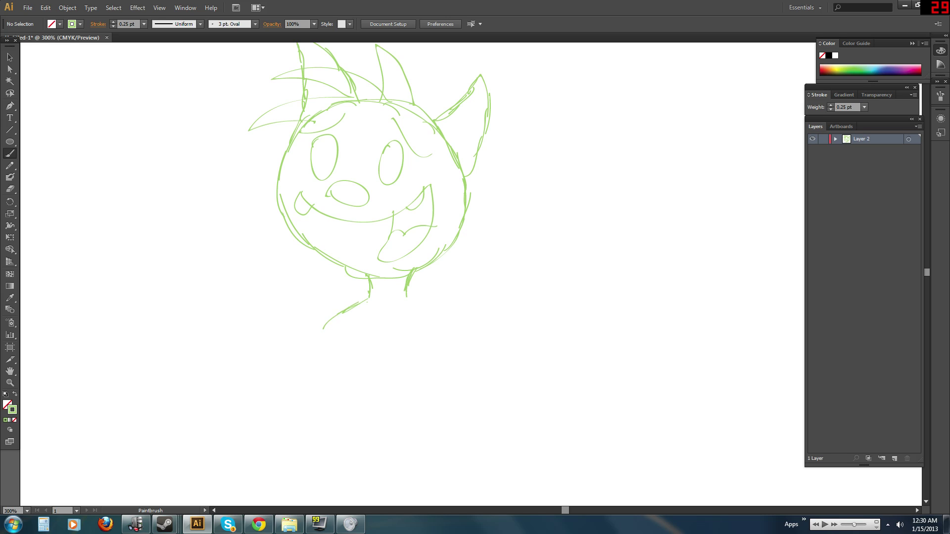
mouse_move(405, 292)
mouse_down()
mouse_move(478, 323)
mouse_move(485, 353)
mouse_up()
drag(325, 321, 317, 361)
drag(476, 324, 487, 351)
drag(319, 327, 313, 362)
drag(316, 341, 307, 376)
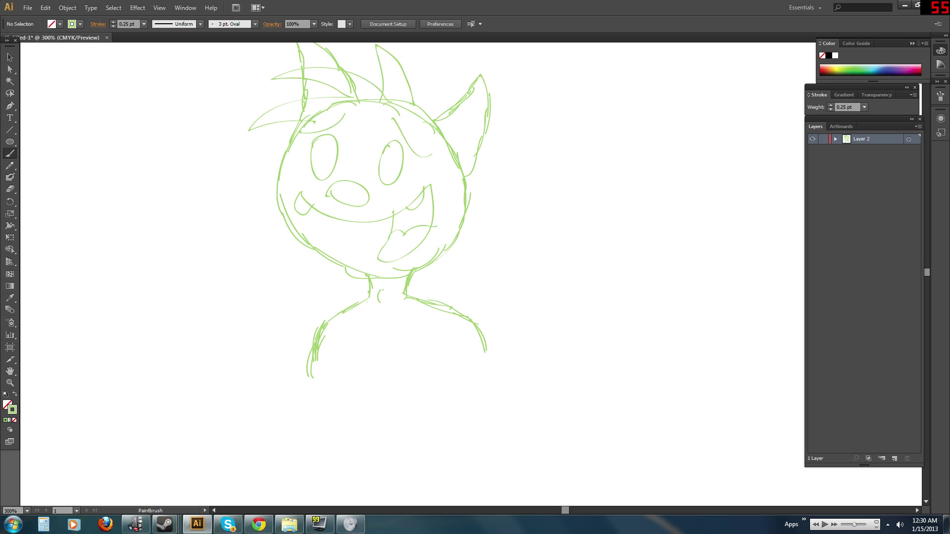
Undo the extra stroke near the base of the neck and extend the right shoulder down into the upper arm.
mouse_move(356, 315)
mouse_down()
mouse_move(408, 321)
mouse_move(423, 311)
mouse_move(379, 299)
mouse_up()
key(ctrl)
key(ctrl+z)
drag(468, 326, 486, 370)
drag(466, 325, 478, 375)
key(space)
drag(426, 238, 434, 364)
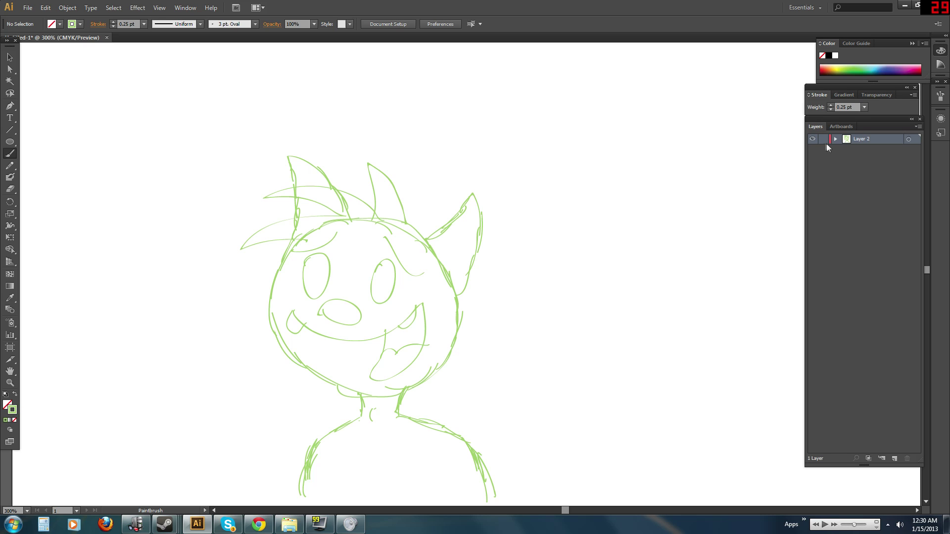
Lock the sketch layer beneath a new empty layer and set the stroke color to black (000000).
click(894, 458)
double_click(12, 411)
drag(443, 282, 477, 331)
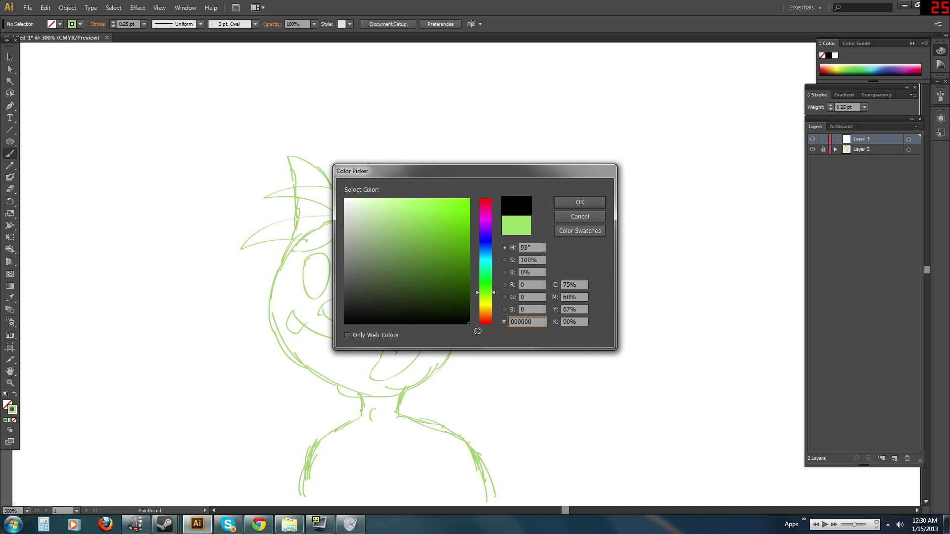
click(587, 201)
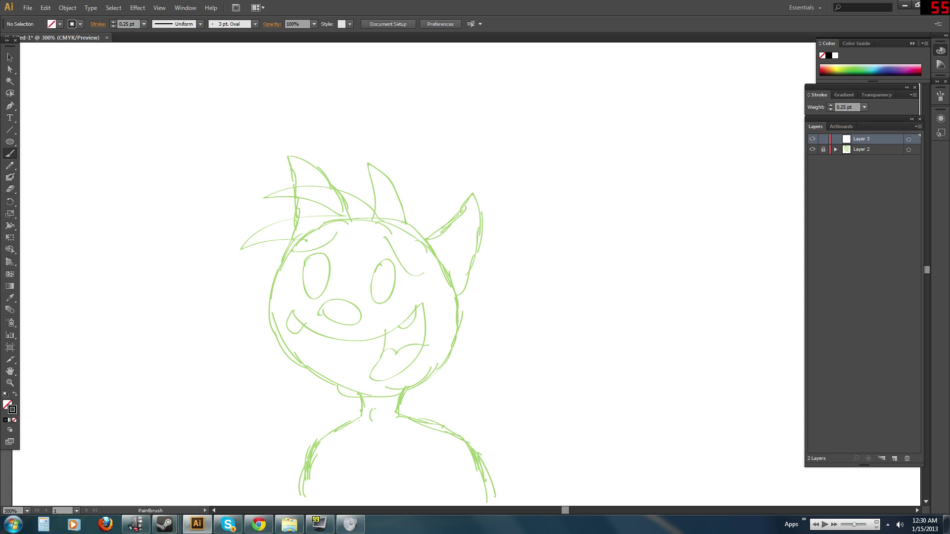
Trace the inner edge of the right-hand ear with a Pen curve from the head up to the tip.
right_click(216, 182)
click(203, 175)
right_click(202, 182)
click(203, 182)
click(425, 239)
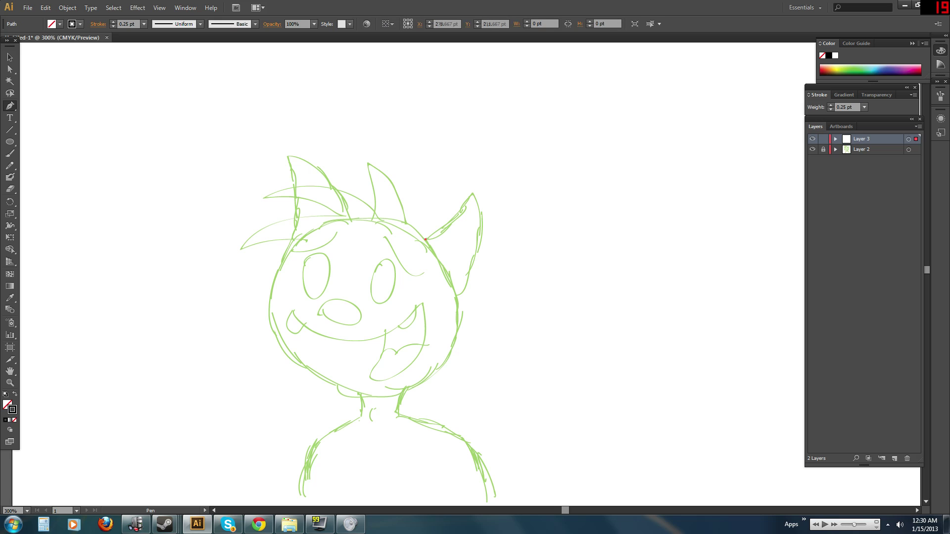
drag(471, 192, 498, 148)
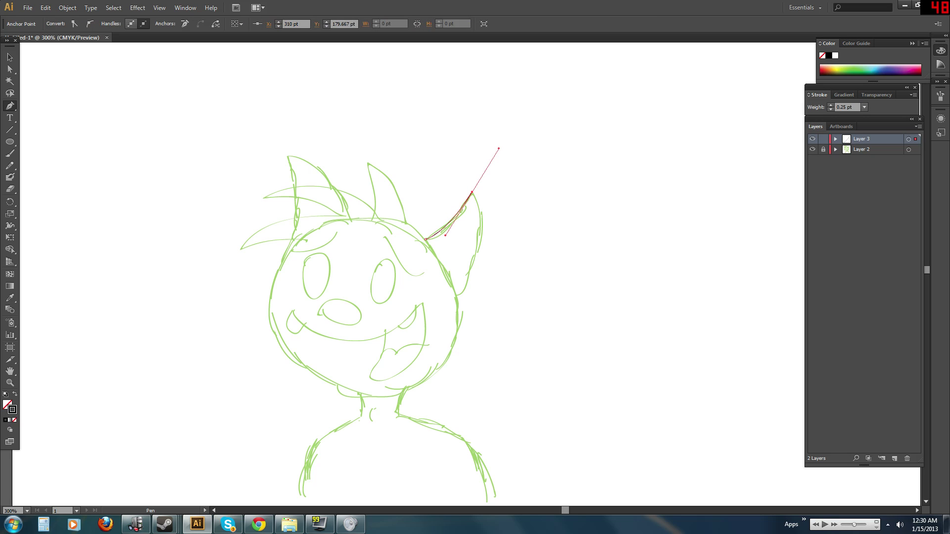
Compare heavier stroke weights on the ear path and set it to 5 pt.
click(864, 108)
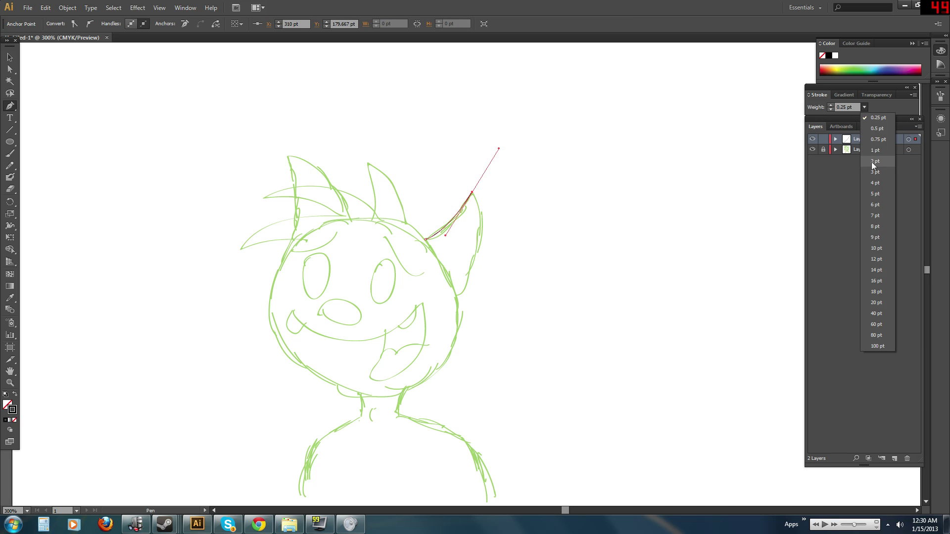
click(874, 162)
click(864, 108)
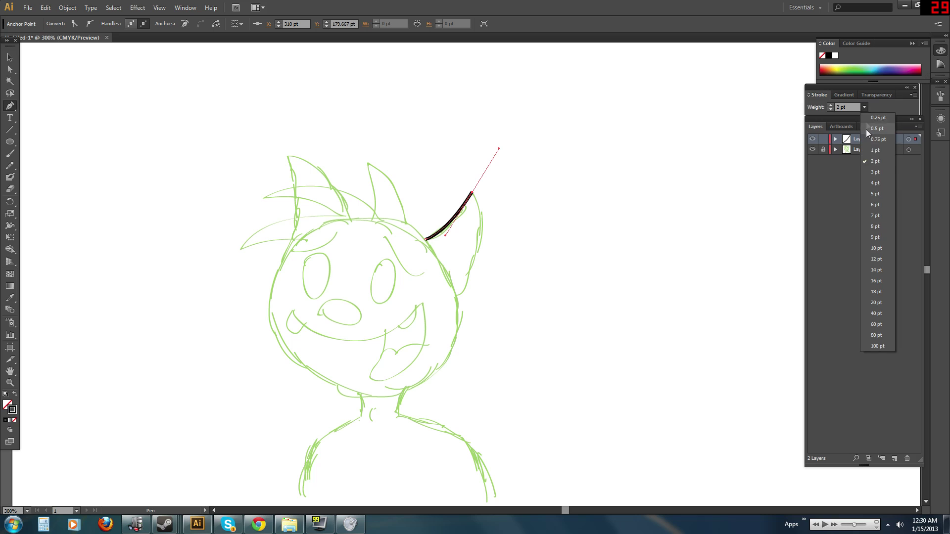
click(875, 182)
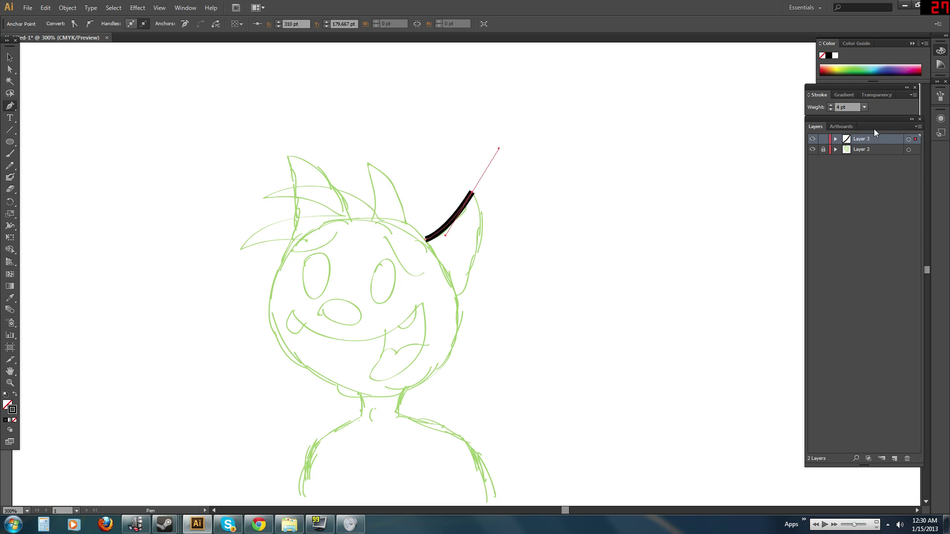
click(865, 107)
click(877, 192)
Continue the ear path from a sharp corner at the tip along the outer edge down to the head.
click(471, 192)
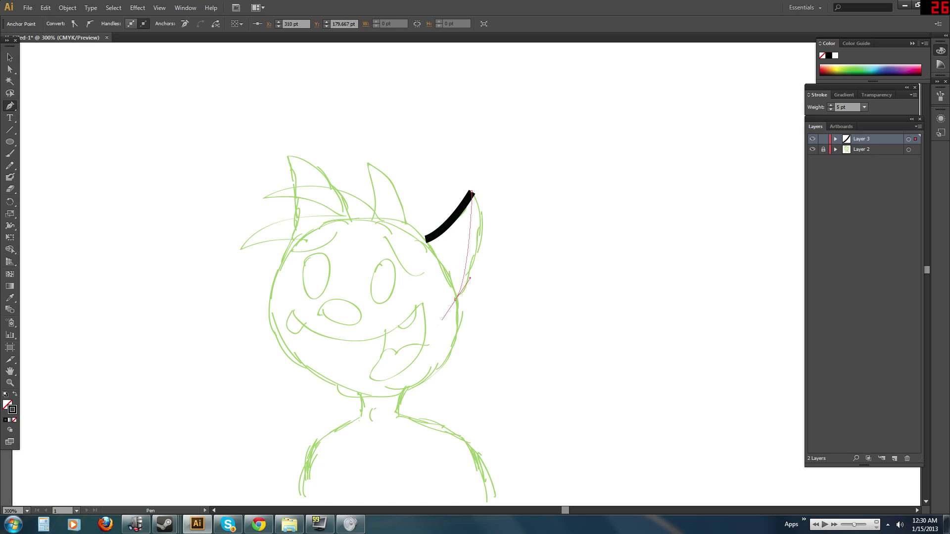
drag(454, 300, 405, 364)
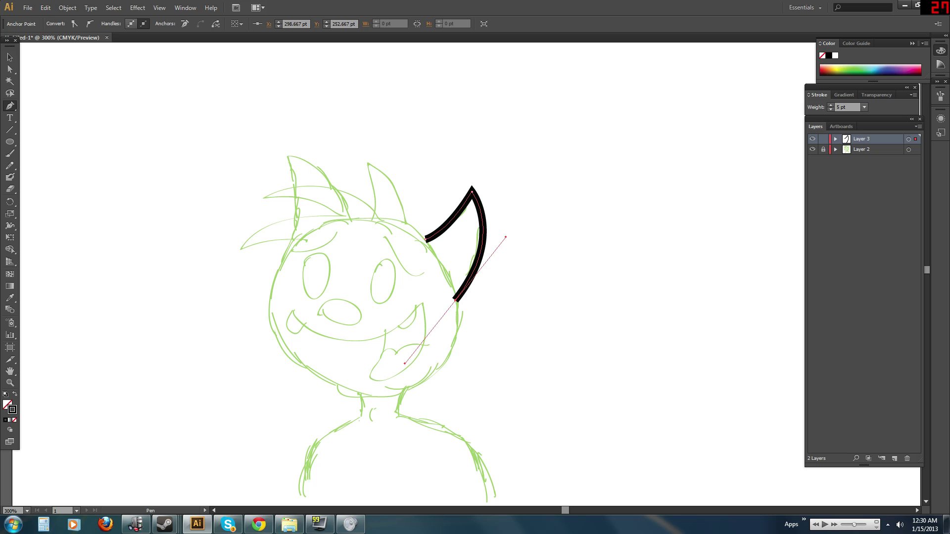
key(ctrl)
Adjust the curve handle of the ear's inner edge with Direct Selection so the edge runs nearly straight.
right_click(432, 268)
click(431, 261)
right_click(430, 262)
click(426, 265)
click(426, 240)
click(447, 232)
click(426, 239)
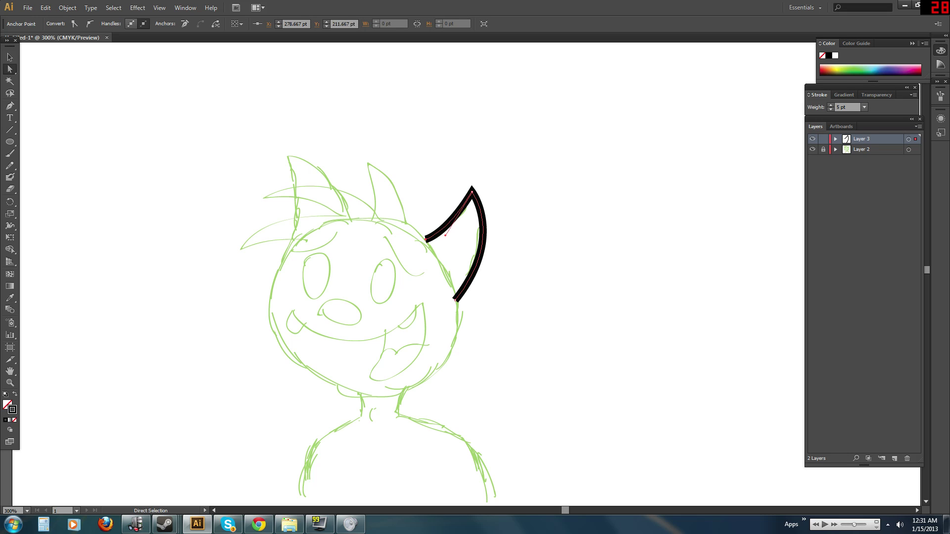
key(ctrl+z)
key(ctrl+z)
key(ctrl+z)
key(ctrl+z)
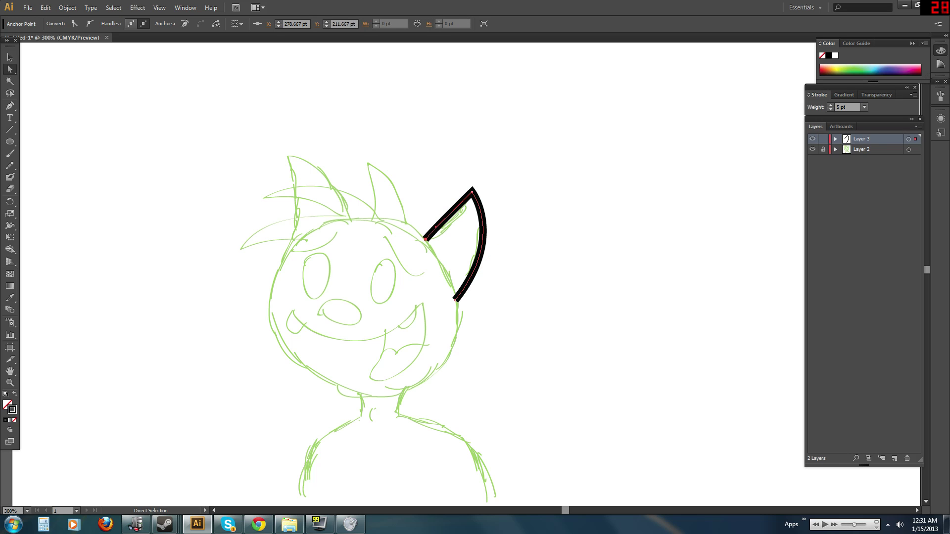
drag(426, 239, 447, 228)
Trace the upright hair spike beside the ear with the Pen tool, forming two curved sides with a sharp tip.
right_click(464, 269)
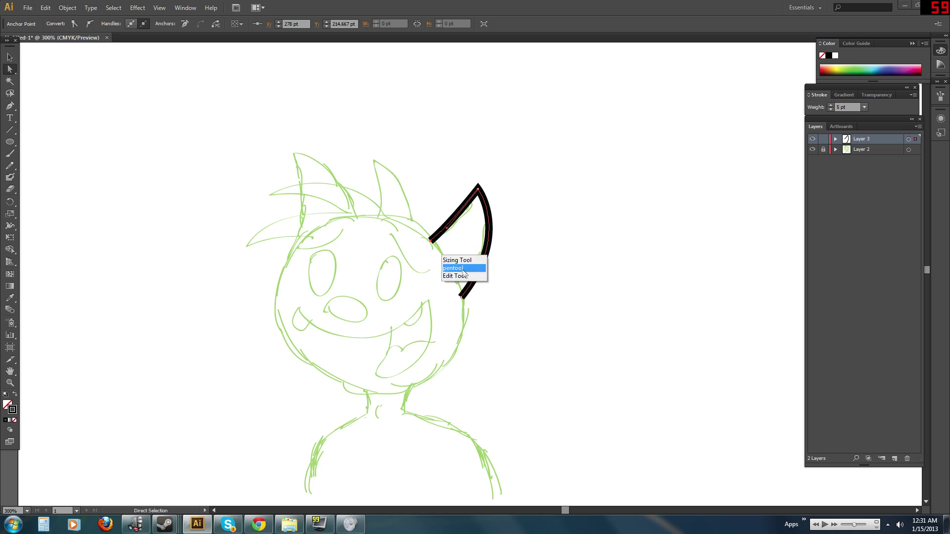
click(458, 270)
drag(458, 270, 465, 285)
click(417, 236)
drag(378, 173, 343, 155)
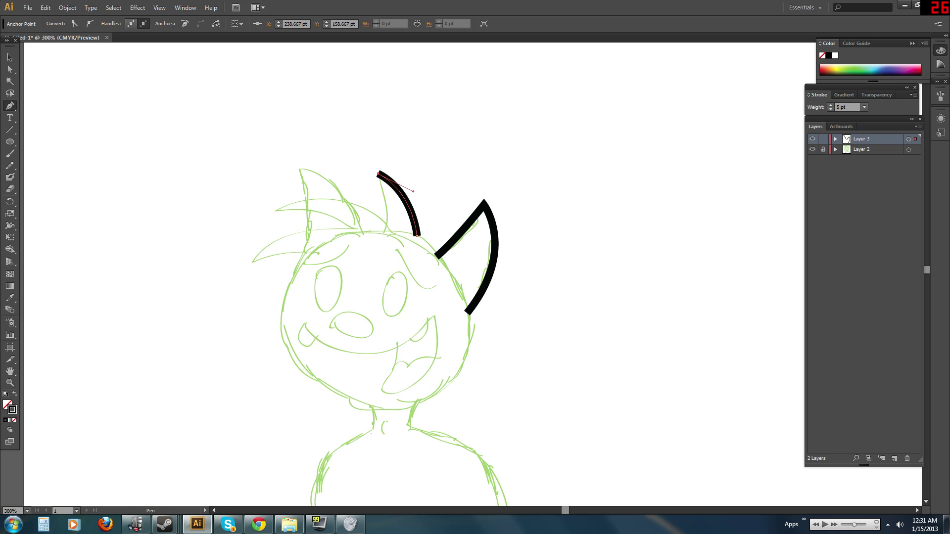
drag(384, 232, 373, 270)
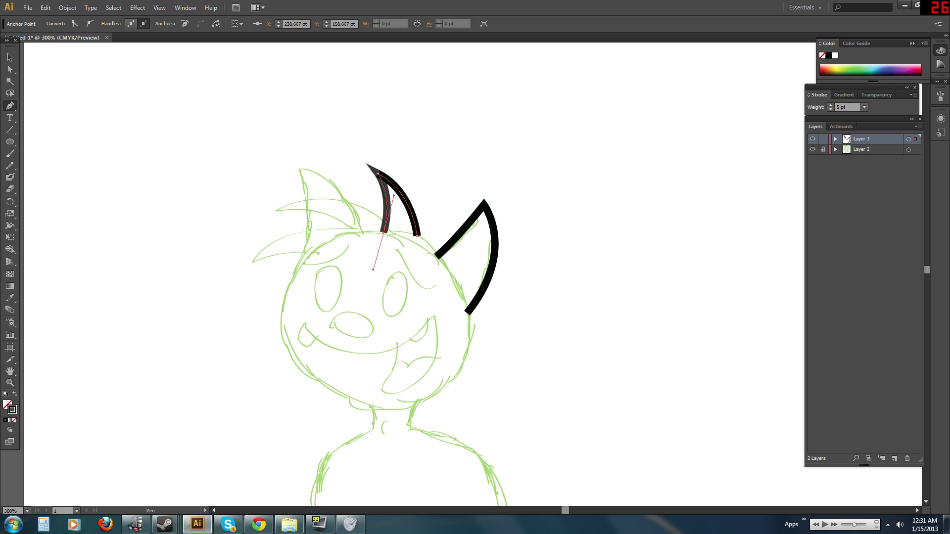
ctrl+click(373, 253)
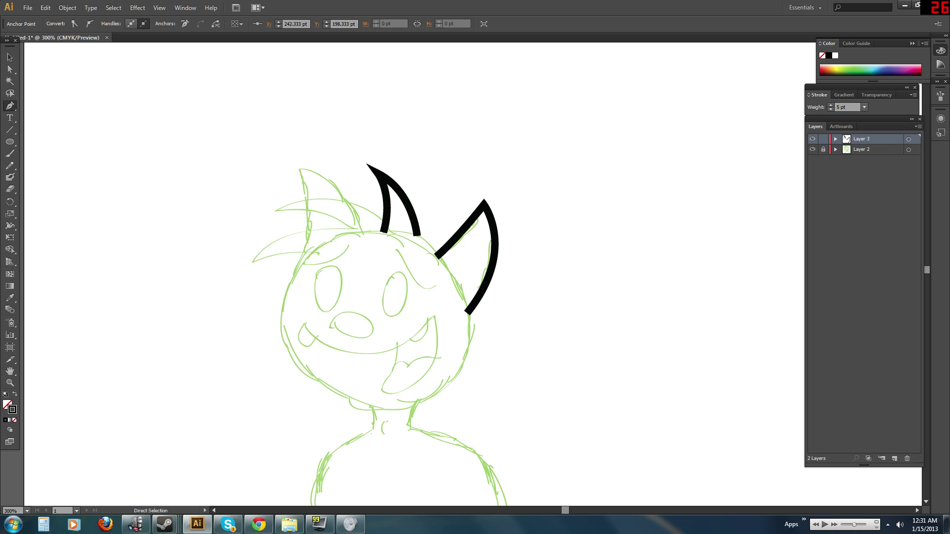
Trace the upper left-pointing hair spike from the upright spike's base out to its tip and back to the head.
click(384, 221)
click(384, 222)
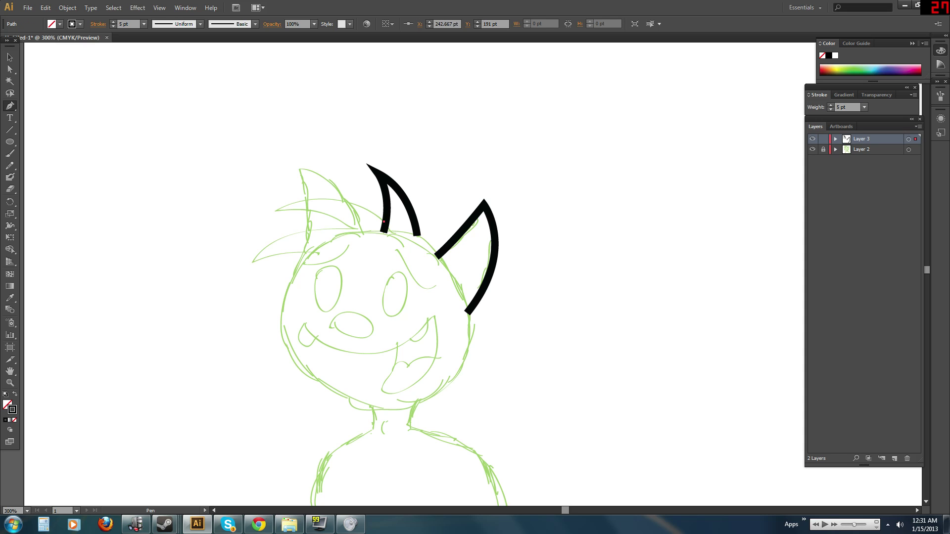
drag(274, 210, 214, 242)
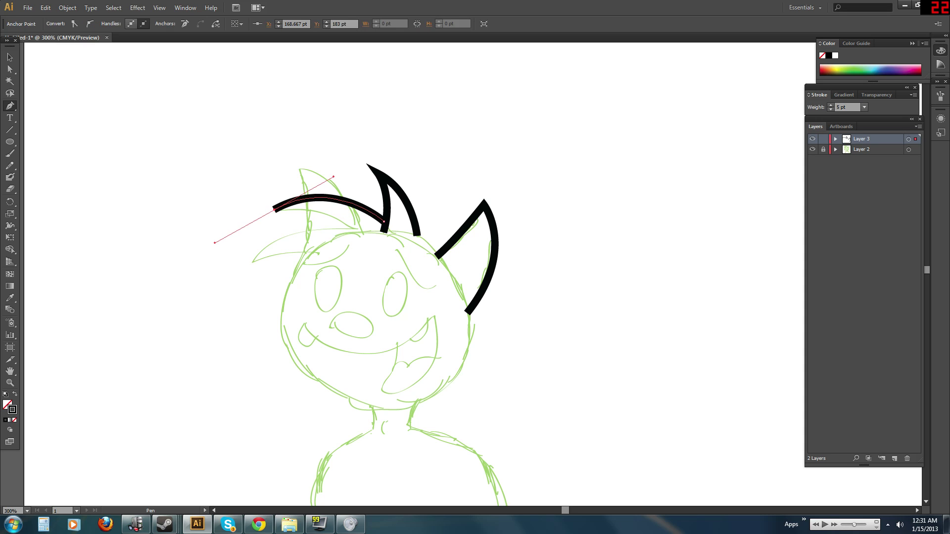
click(274, 210)
drag(354, 229, 388, 248)
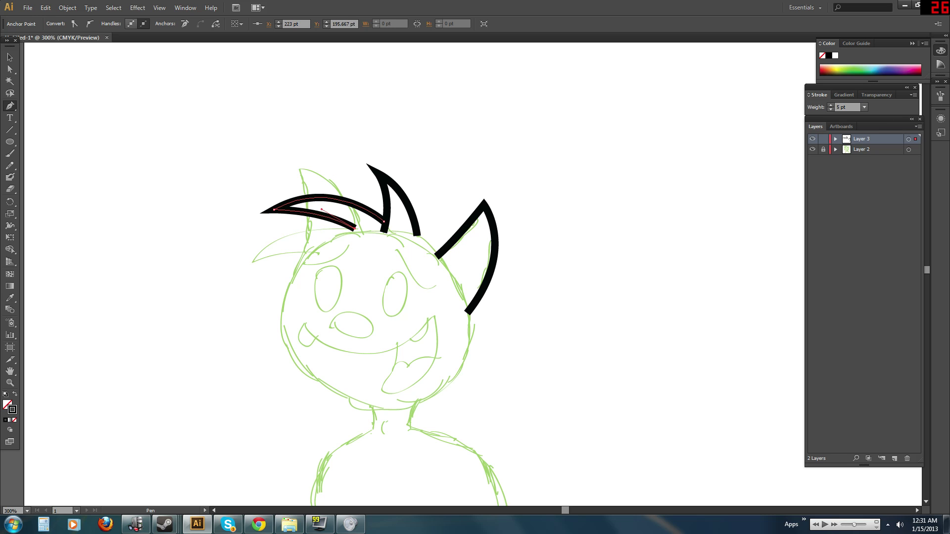
Trace the lower left-pointing hair spike with a curved top edge and a nearly straight bottom edge ending on the forehead.
click(350, 229)
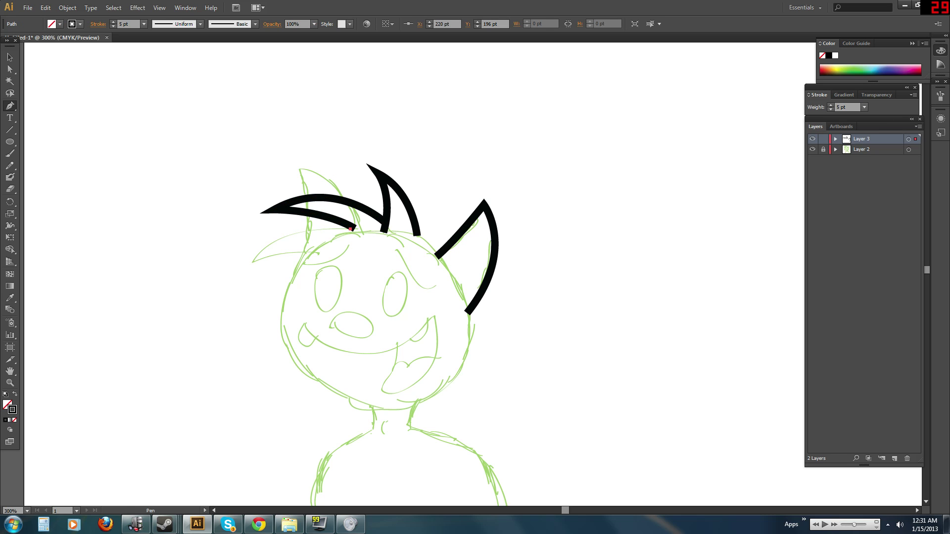
drag(253, 259, 222, 305)
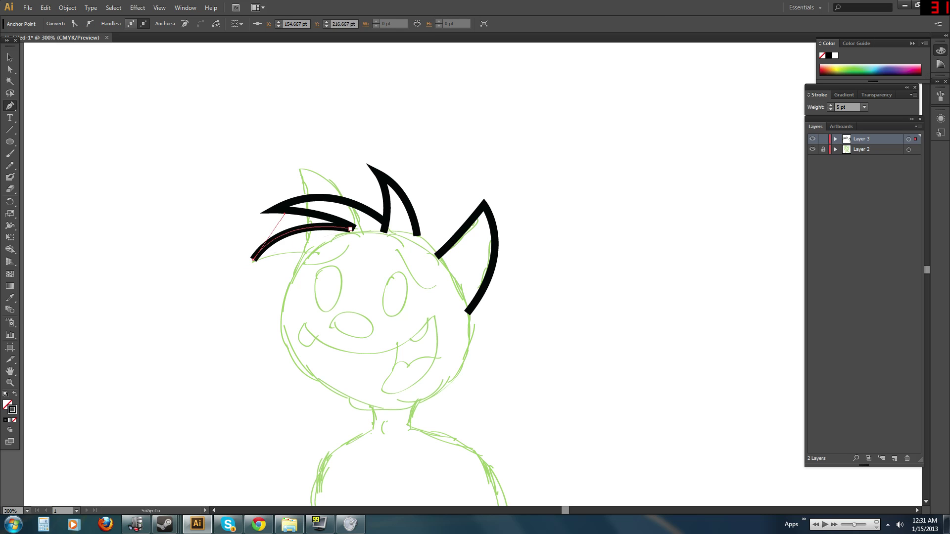
mouse_move(317, 251)
mouse_down()
mouse_move(364, 248)
mouse_move(349, 246)
mouse_up()
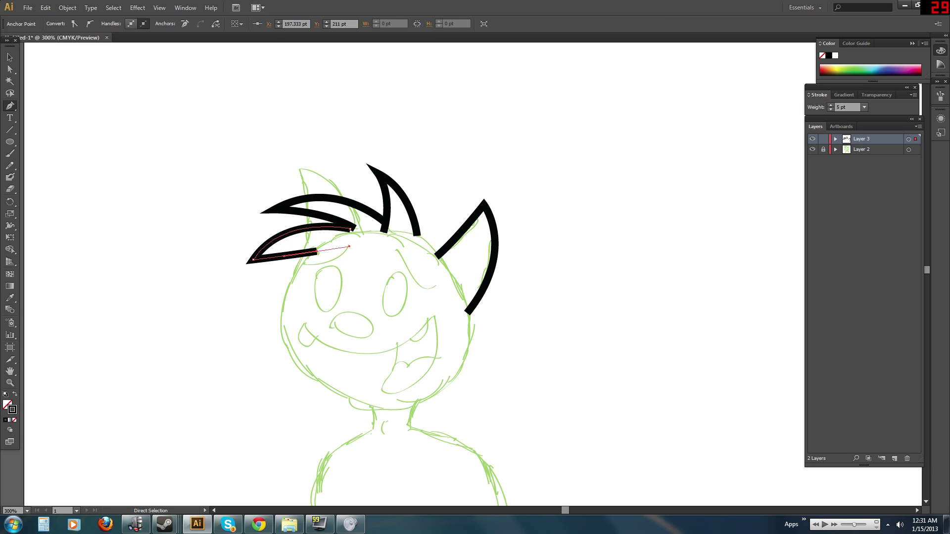
drag(283, 248, 284, 256)
ctrl+click(286, 256)
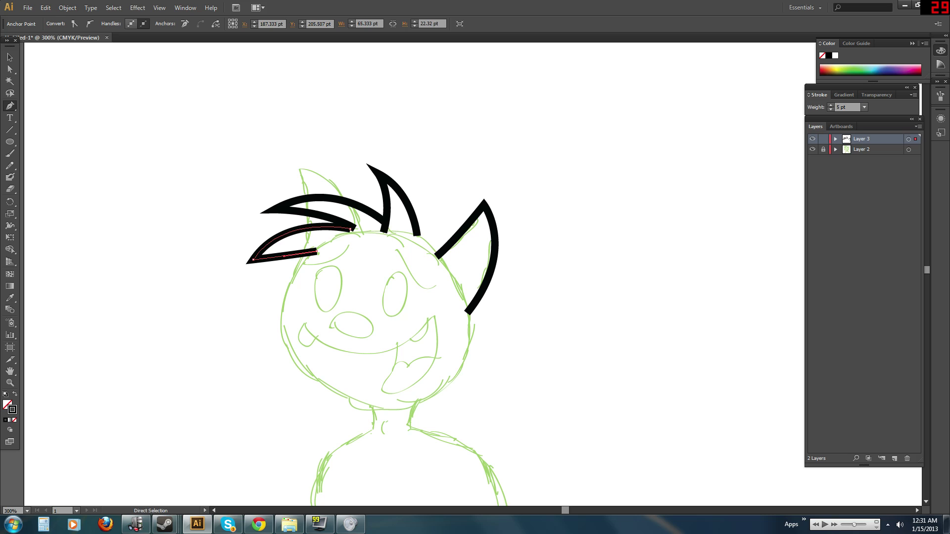
Select all the traced ear and hair paths together and apply Outline Stroke.
key(ctrl+shift+a)
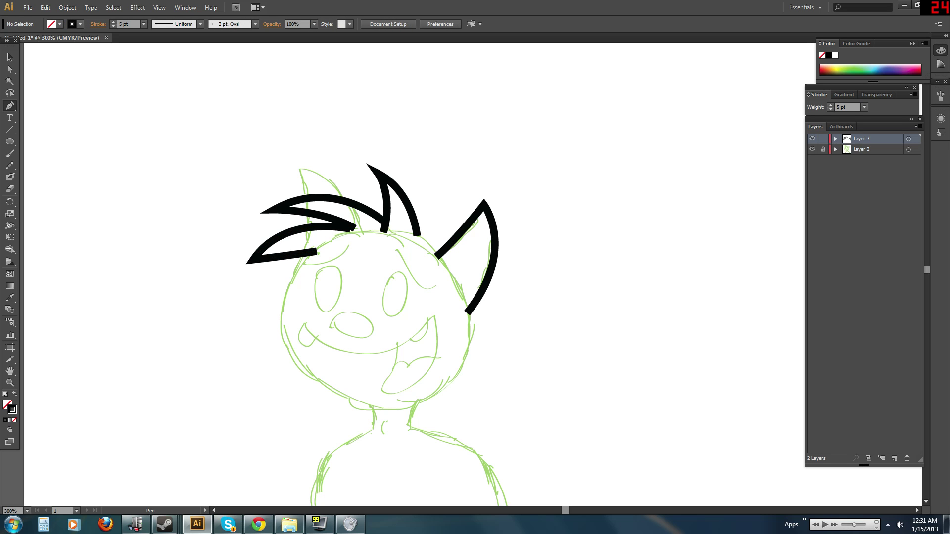
drag(530, 249, 223, 288)
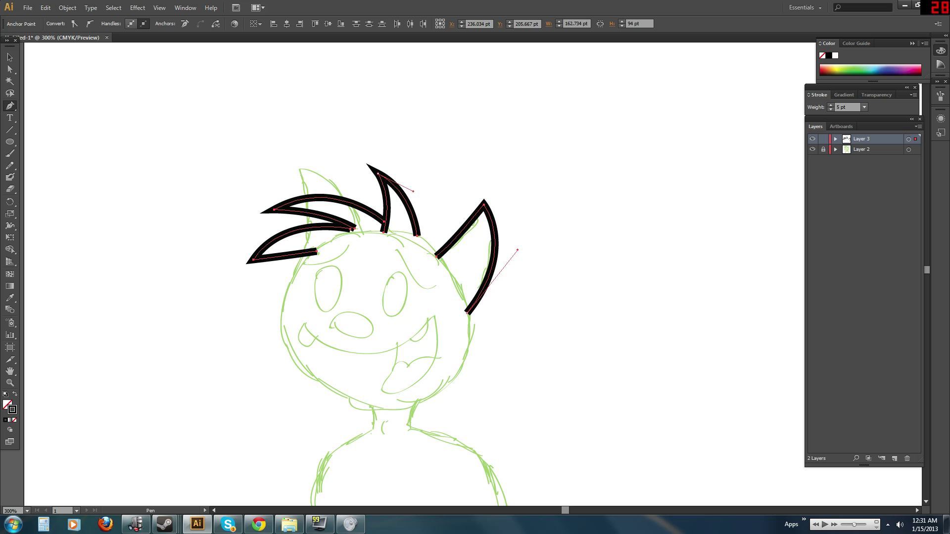
key(ctrl+shift+o)
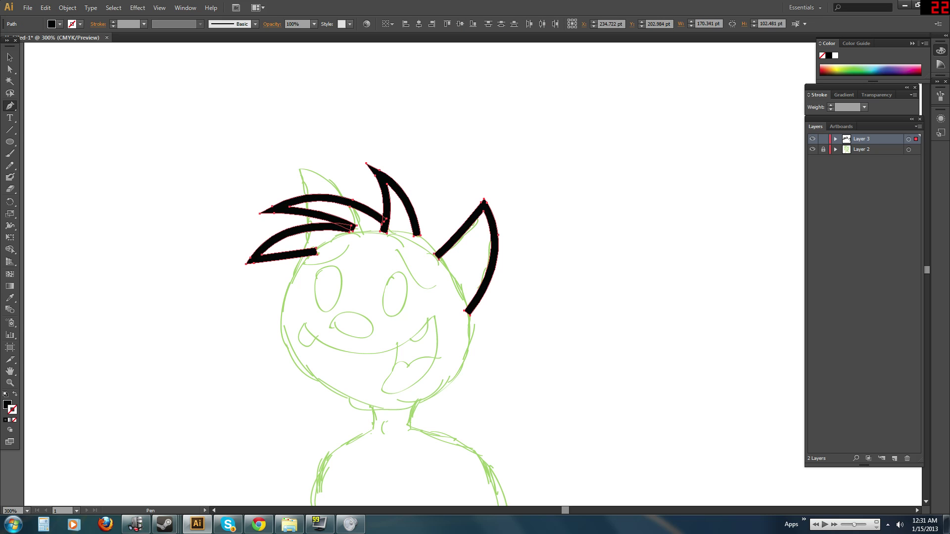
Taper the lower end of the ear's outer edge to a point by moving one end corner onto the other.
key(ctrl+equal)
key(ctrl+equal)
key(ctrl+equal)
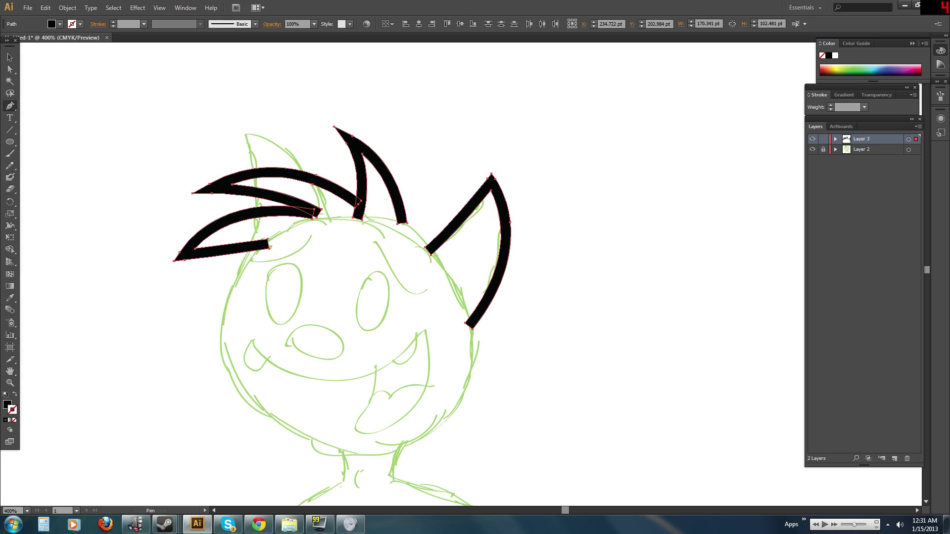
mouse_move(396, 247)
mouse_down()
mouse_move(378, 363)
mouse_move(573, 305)
mouse_move(362, 351)
mouse_move(559, 194)
mouse_move(424, 332)
mouse_move(443, 303)
mouse_move(361, 298)
mouse_up()
key(ctrl)
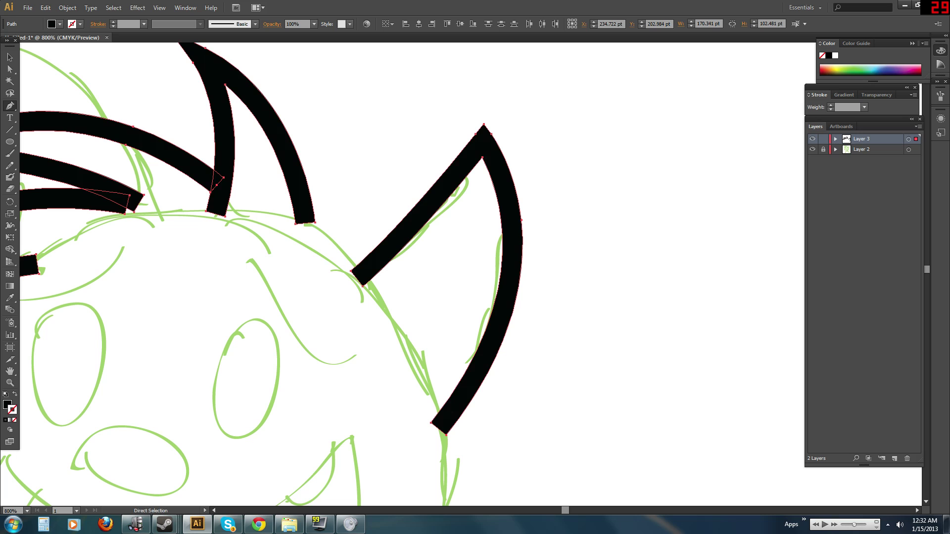
key(ctrl+shift+a)
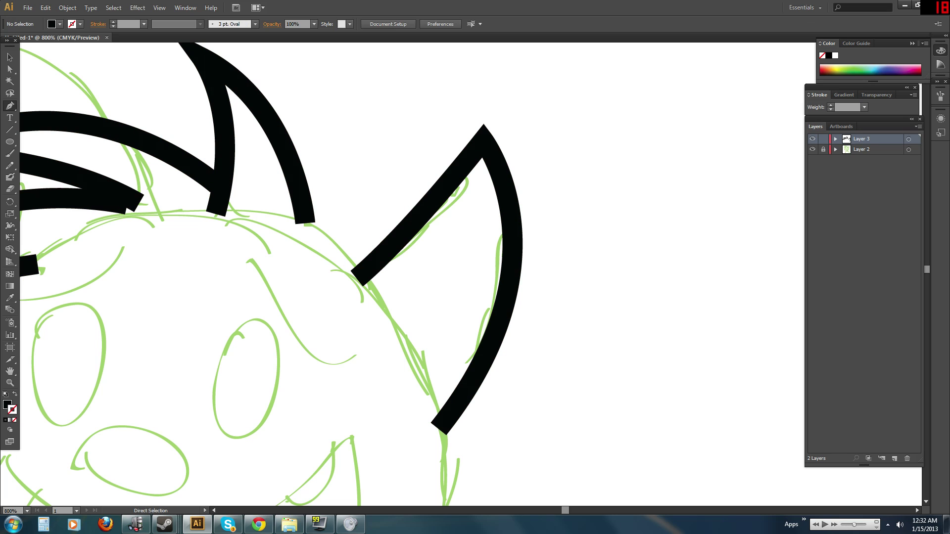
drag(431, 423, 446, 435)
drag(550, 302, 792, 371)
ctrl+click(574, 297)
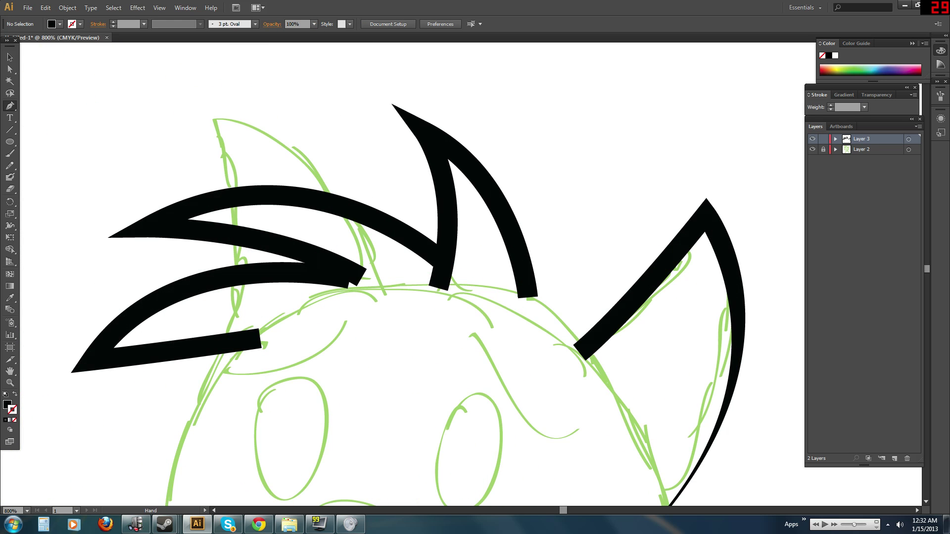
Delete the two extra anchor points at the outer tip of the outlined upright hair spike.
drag(445, 248, 463, 301)
ctrl+click(409, 158)
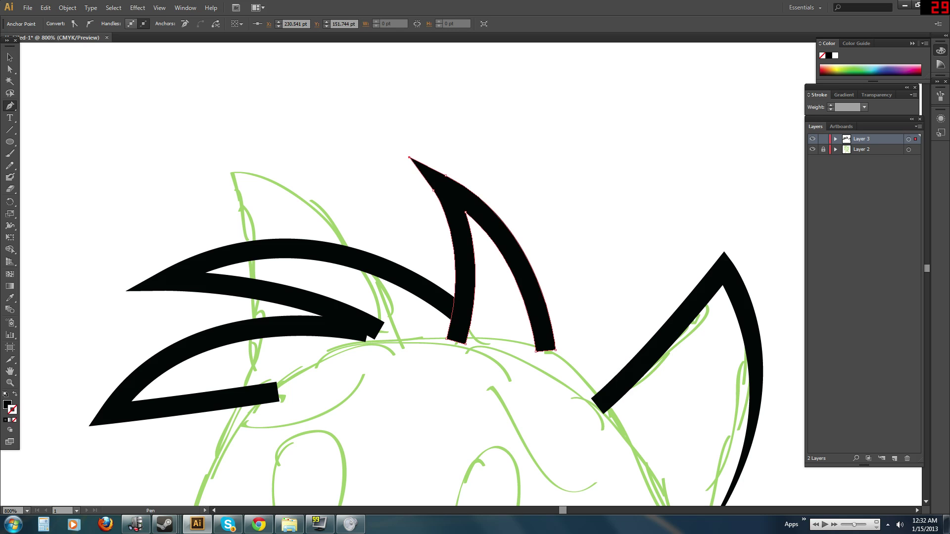
key(Delete)
click(433, 191)
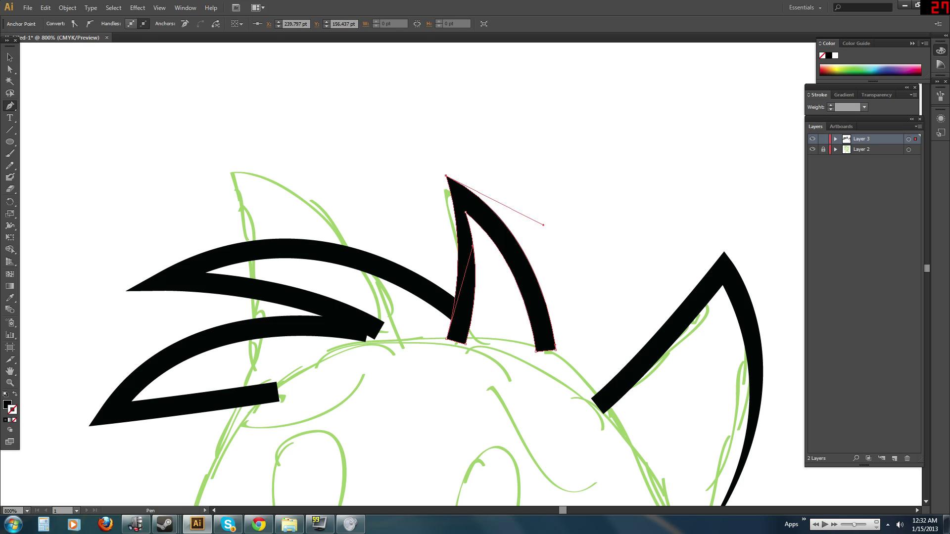
Extend the upright spike's outer tip and inner corner up and to the left, and curve its inner edge to vary the line thickness.
drag(446, 176, 419, 152)
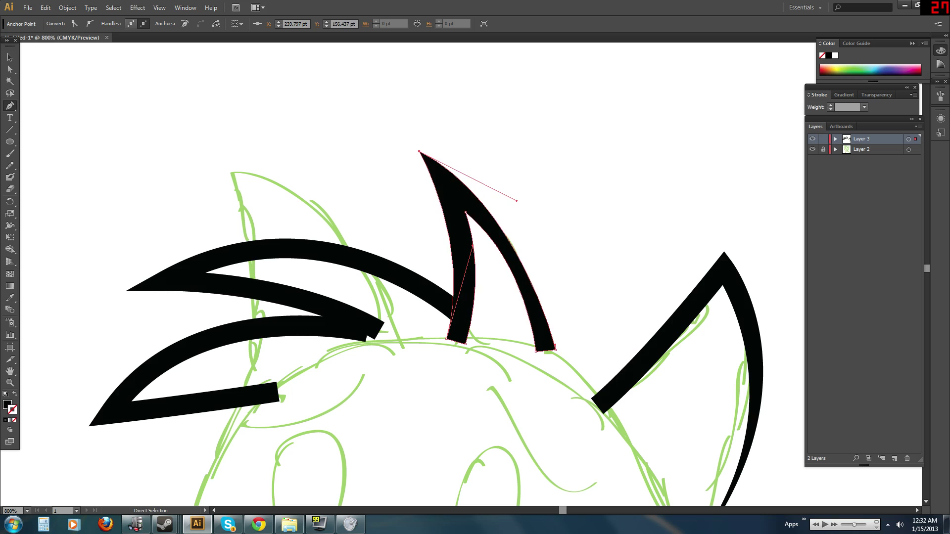
drag(465, 213, 436, 171)
drag(482, 286, 474, 245)
key(ctrl+shift+a)
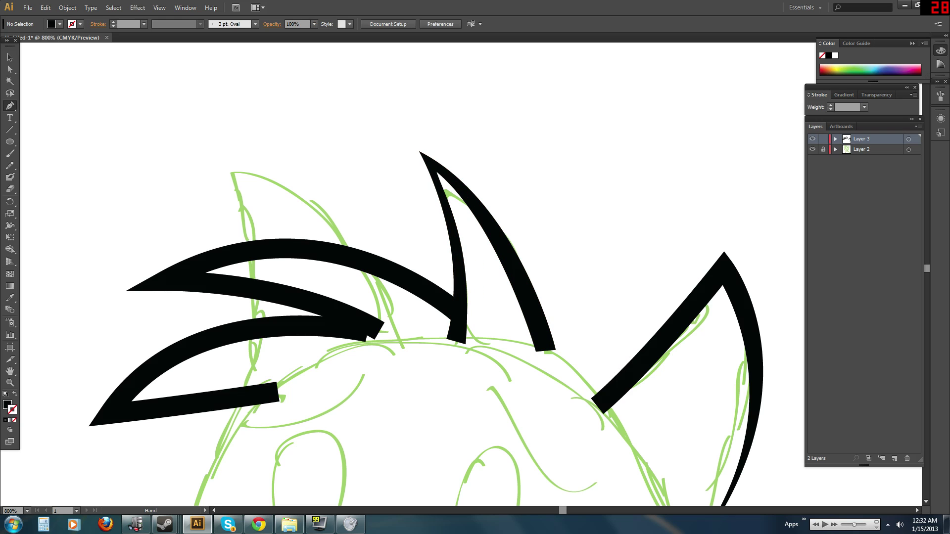
Taper the upper swept hair spike's lower stroke to a point by moving one end corner onto the other, and bow its upper edge upward.
drag(445, 278, 594, 259)
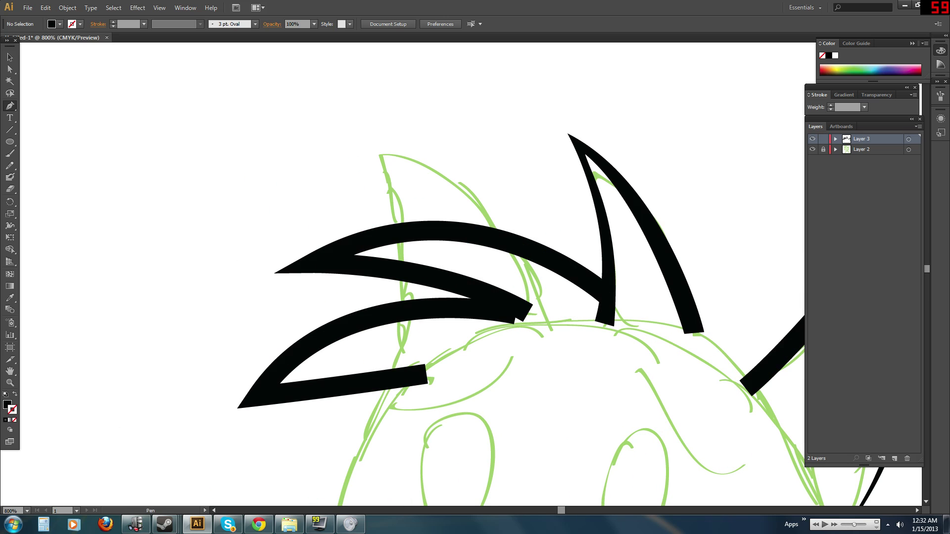
ctrl+click(527, 305)
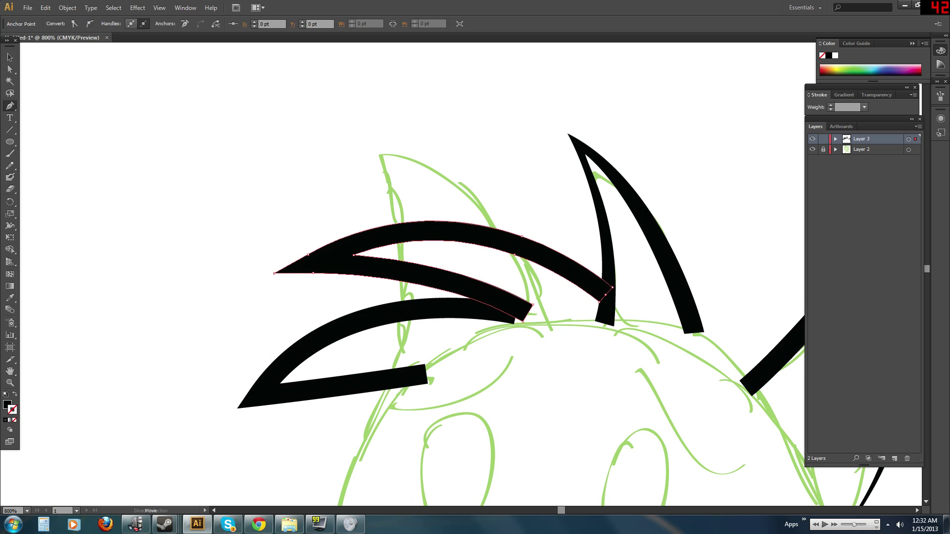
drag(533, 305, 522, 319)
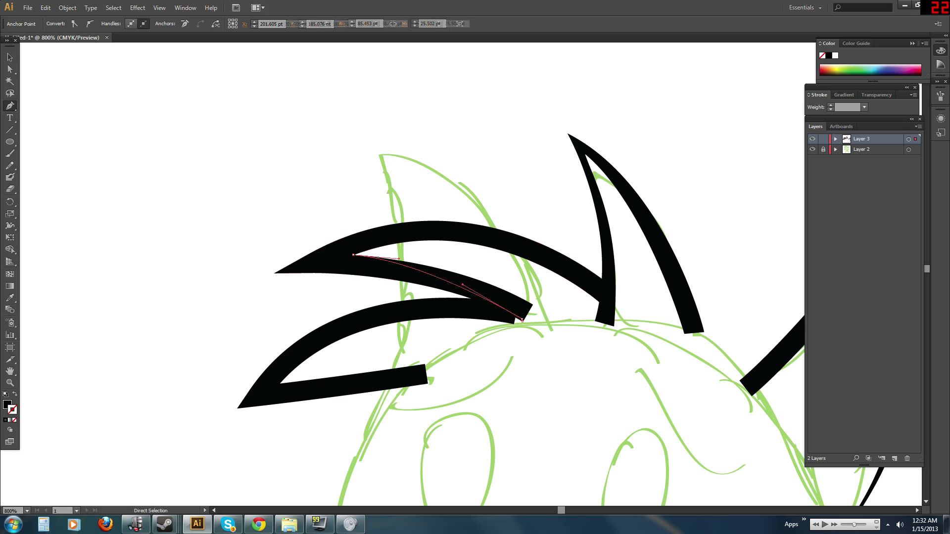
drag(462, 284, 467, 257)
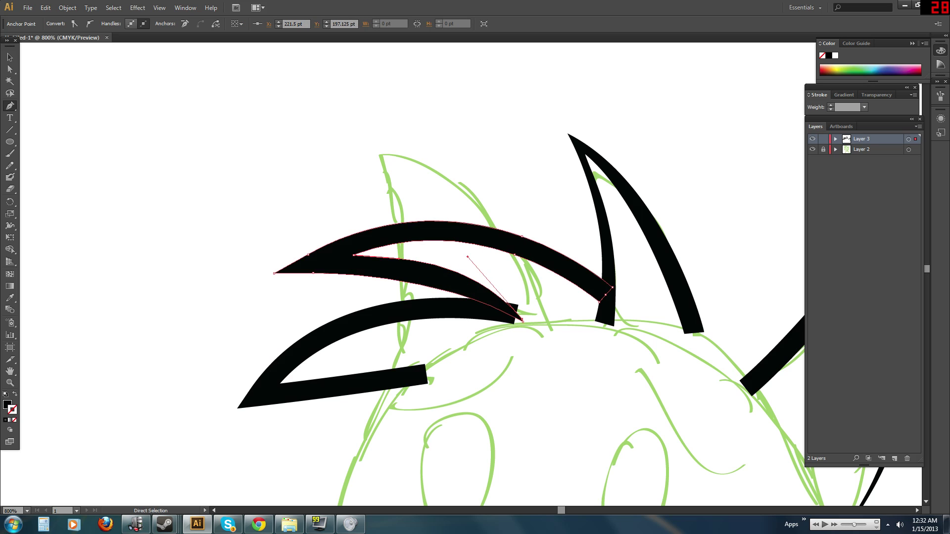
Taper the lowest hair spike's upper stroke to a point that meets the tapered end of the spike above.
ctrl+click(517, 310)
mouse_move(518, 305)
mouse_down()
mouse_move(507, 308)
mouse_move(520, 319)
mouse_up()
click(507, 308)
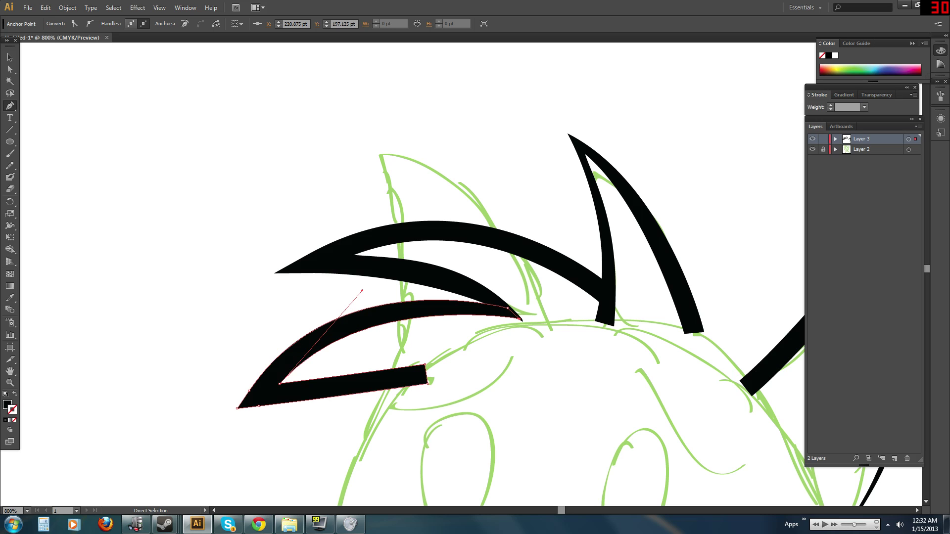
drag(519, 319, 522, 322)
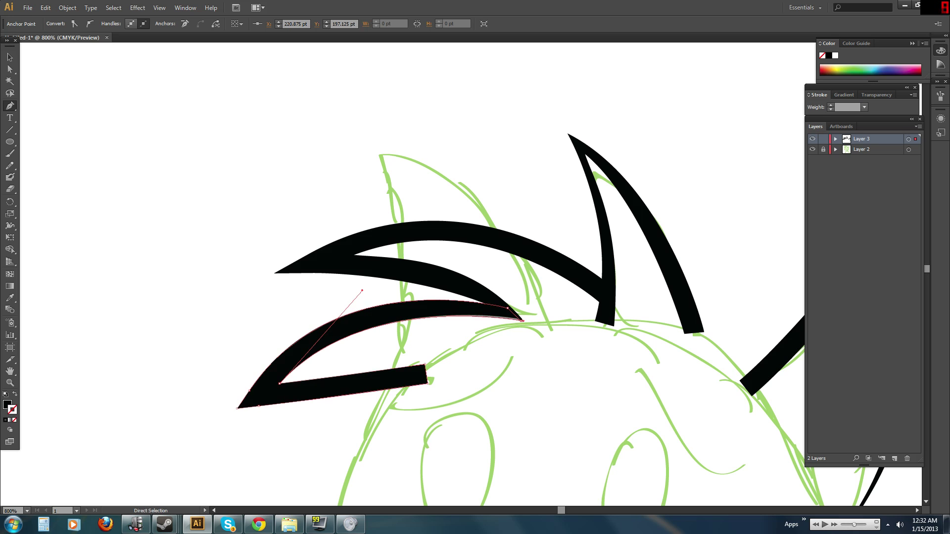
ctrl+click(539, 362)
drag(519, 362, 615, 314)
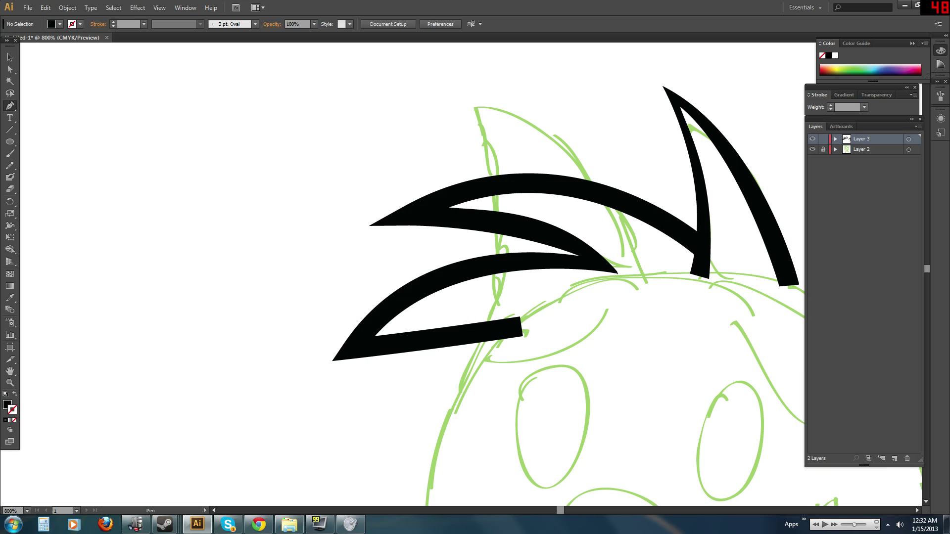
key(ctrl)
ctrl+click(616, 272)
drag(559, 247, 563, 294)
ctrl+click(615, 293)
ctrl+click(617, 271)
ctrl+click(616, 294)
Pull the lower end corner of the upper swept spike's top stroke down to the base of the upright spike.
key(space)
drag(392, 246, 305, 190)
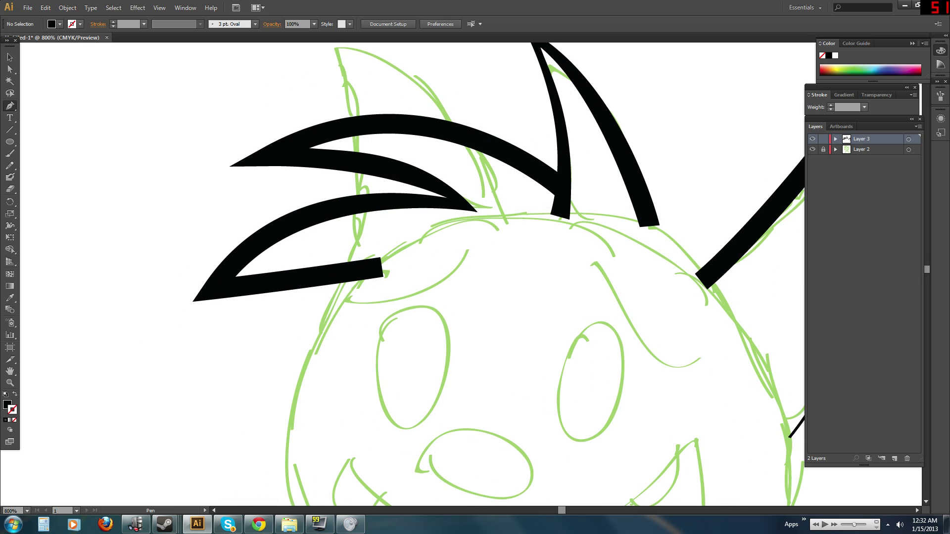
ctrl+click(556, 194)
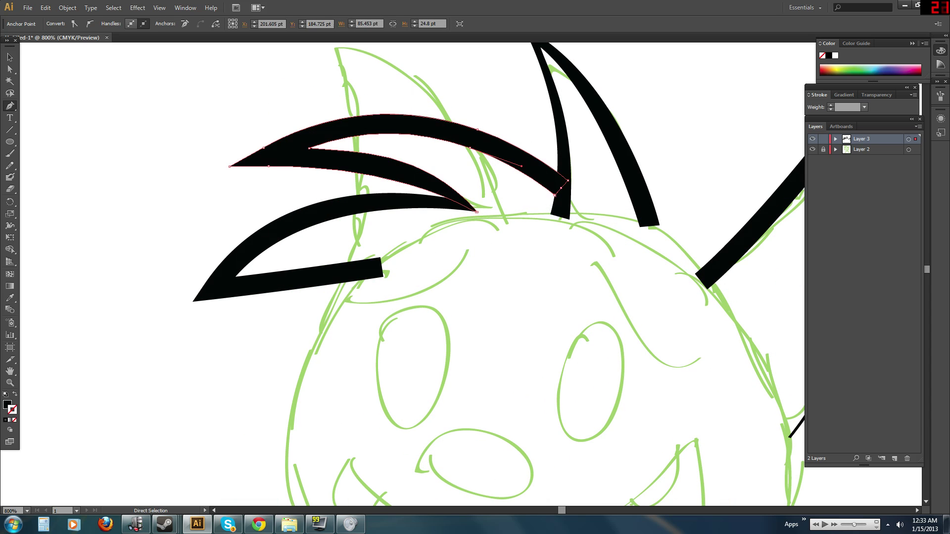
click(561, 188)
click(561, 188)
click(561, 188)
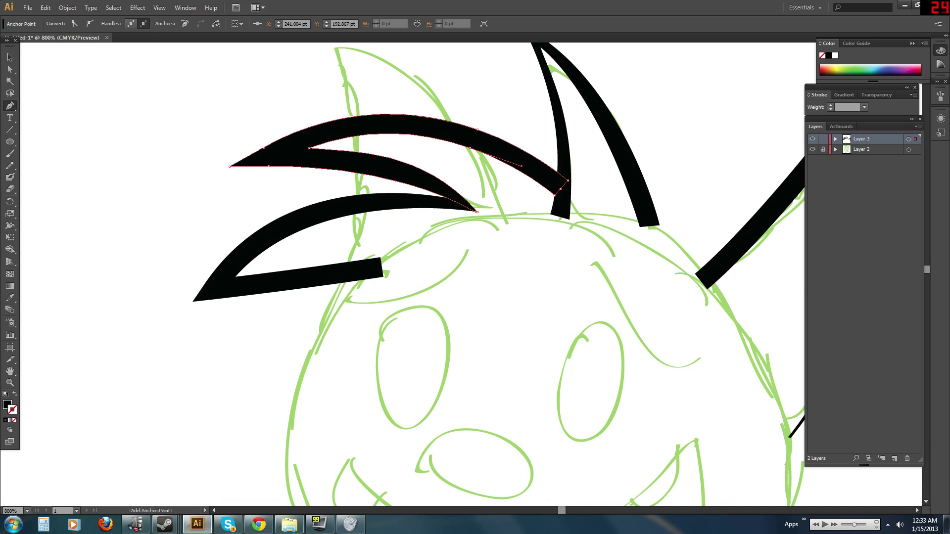
click(561, 188)
drag(555, 195, 550, 212)
click(552, 205)
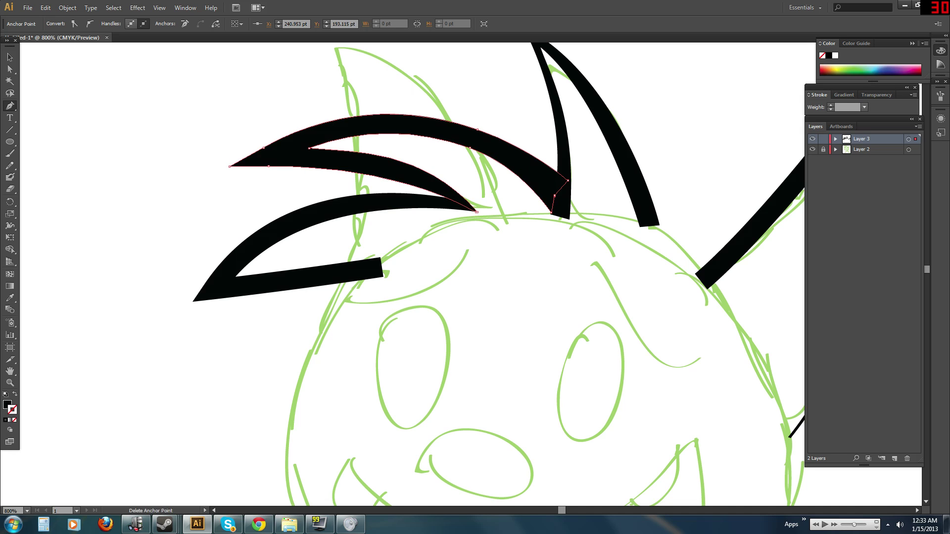
Remove the extra anchor point at that stroke's end and move its upper corner down to the upright spike's base to form a point.
ctrl+click(525, 239)
ctrl+click(546, 195)
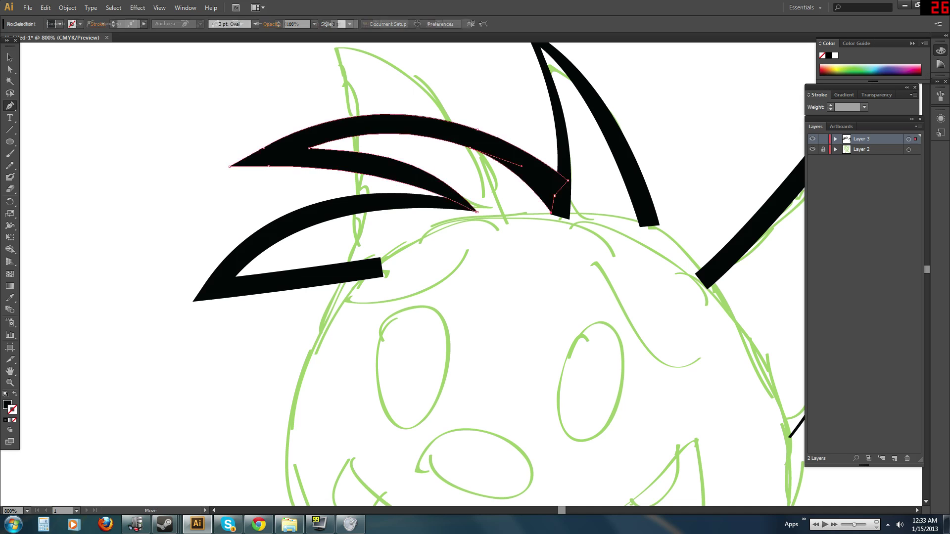
ctrl+click(551, 213)
ctrl+click(568, 181)
click(555, 196)
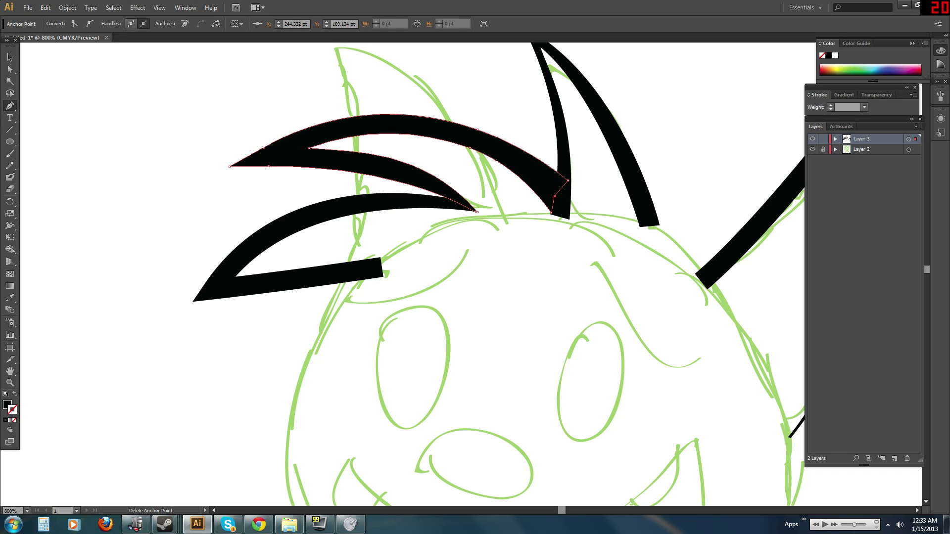
click(554, 196)
drag(568, 181, 481, 314)
ctrl+click(579, 242)
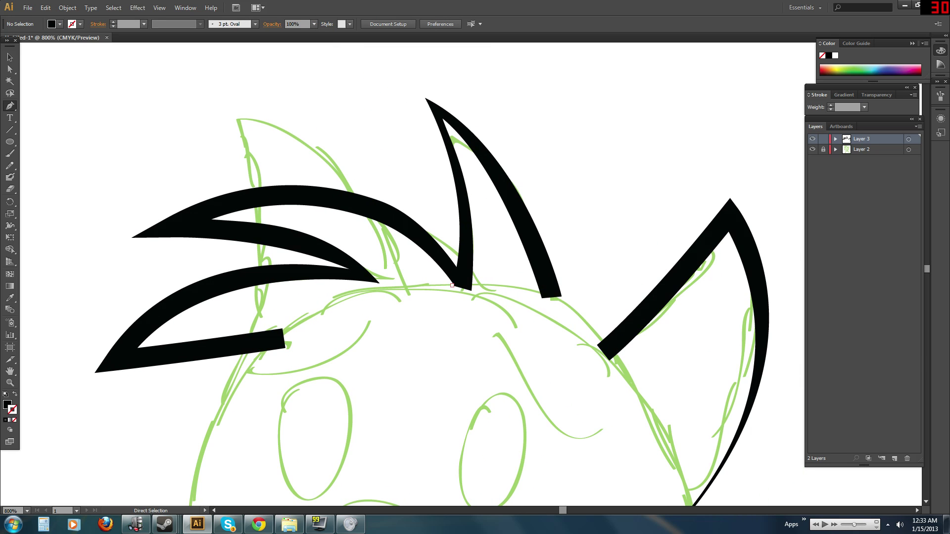
Taper the base of the upright spike's inner stroke to a point where it joins the swept spike.
ctrl+click(452, 285)
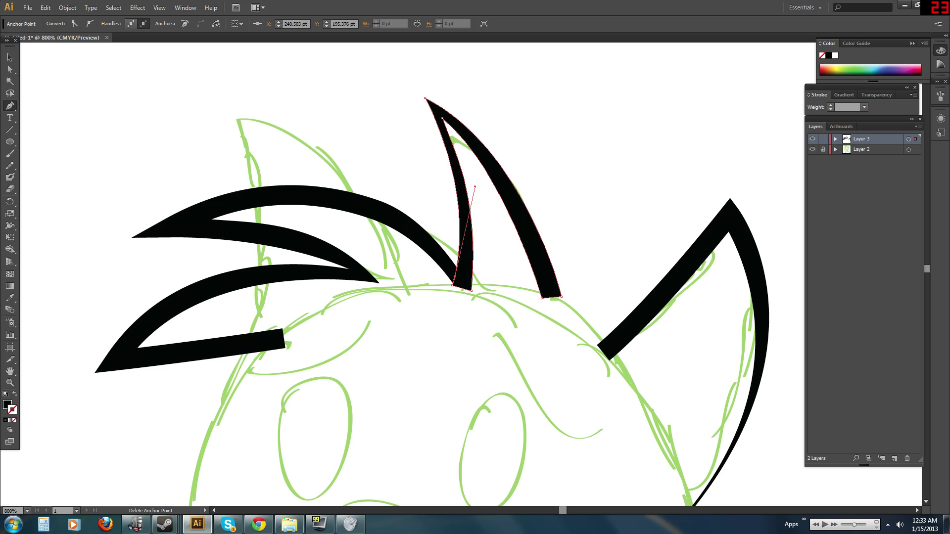
ctrl+drag(452, 285, 456, 280)
ctrl+click(441, 287)
ctrl+click(454, 284)
key(ctrl+z)
key(ctrl+z)
ctrl+click(438, 313)
drag(439, 313, 525, 369)
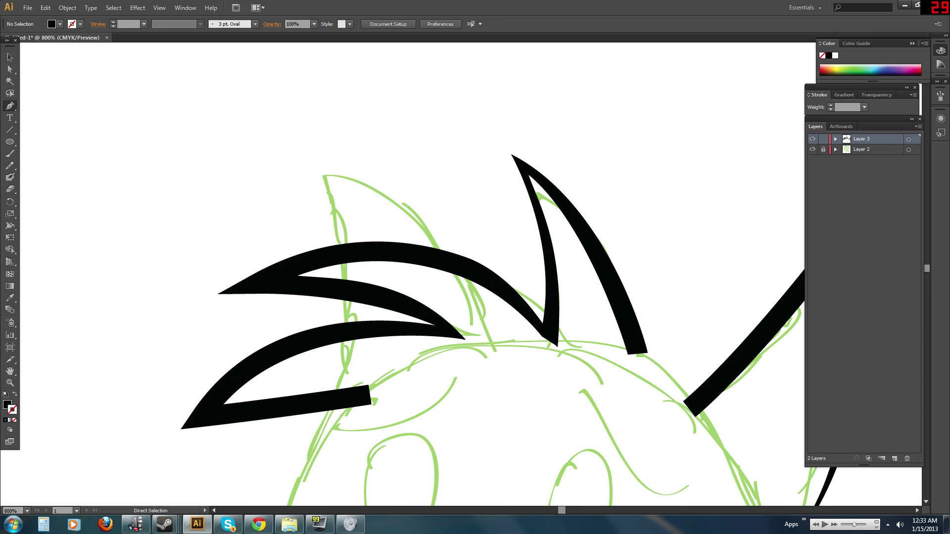
Hide the sketch on Layer 2 to examine the inked hair and ear alone, and show it again.
ctrl+click(534, 320)
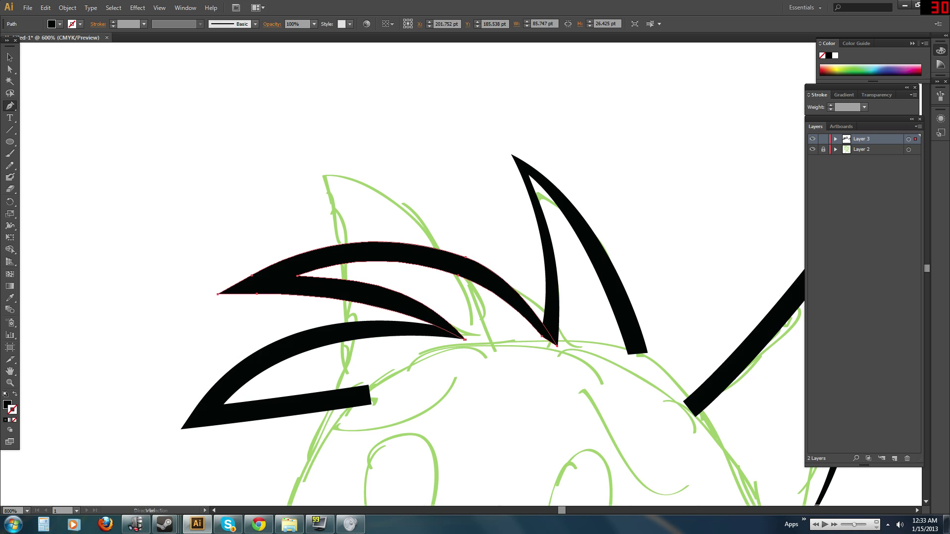
key(ctrl+minus)
drag(461, 347, 456, 218)
key(ctrl+minus)
ctrl+click(456, 217)
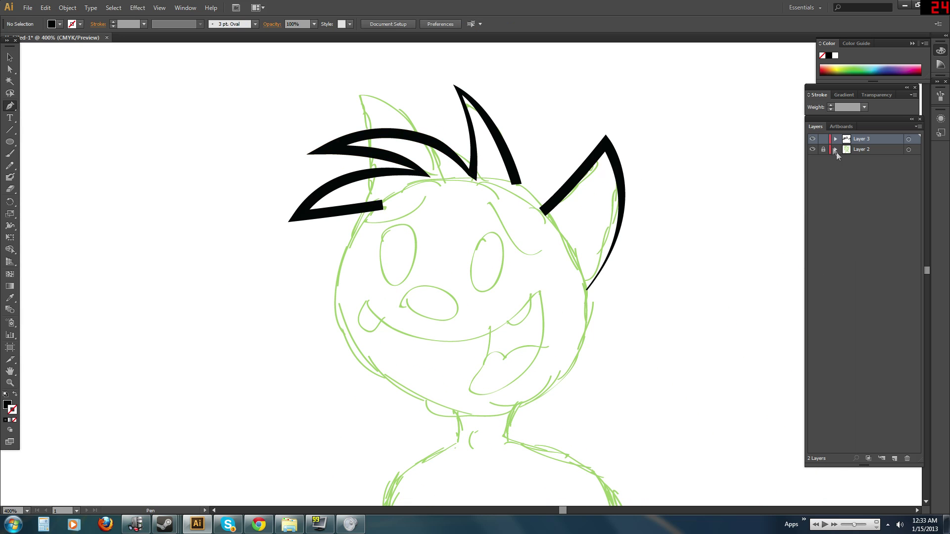
click(812, 149)
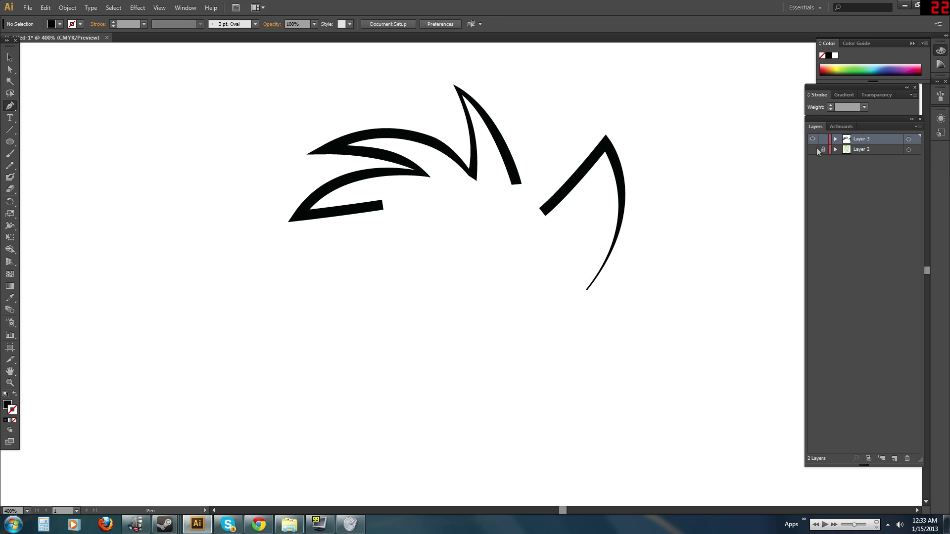
click(813, 149)
Trace the smile and the open mouth's outer edge as one curved Pen path with a black stroke and no fill.
drag(534, 297, 540, 273)
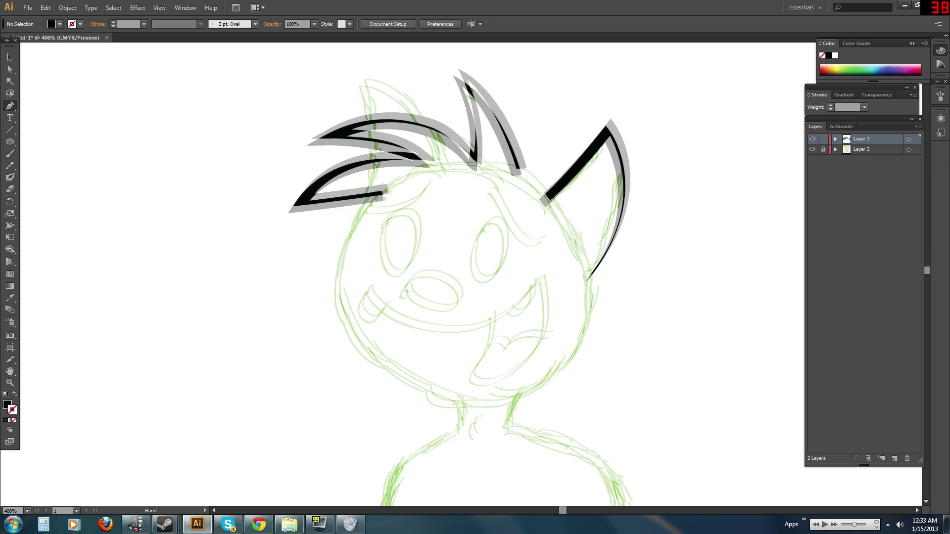
click(15, 394)
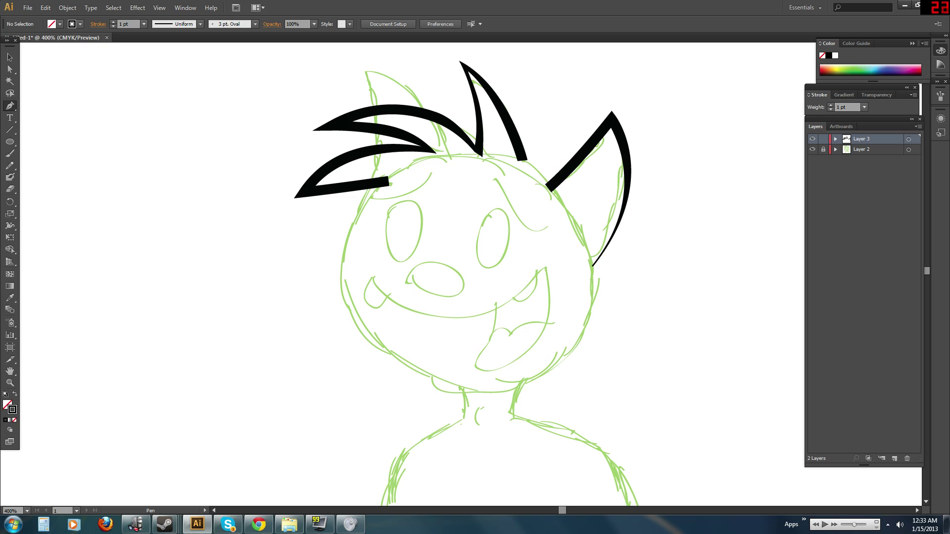
click(370, 277)
drag(543, 266, 623, 159)
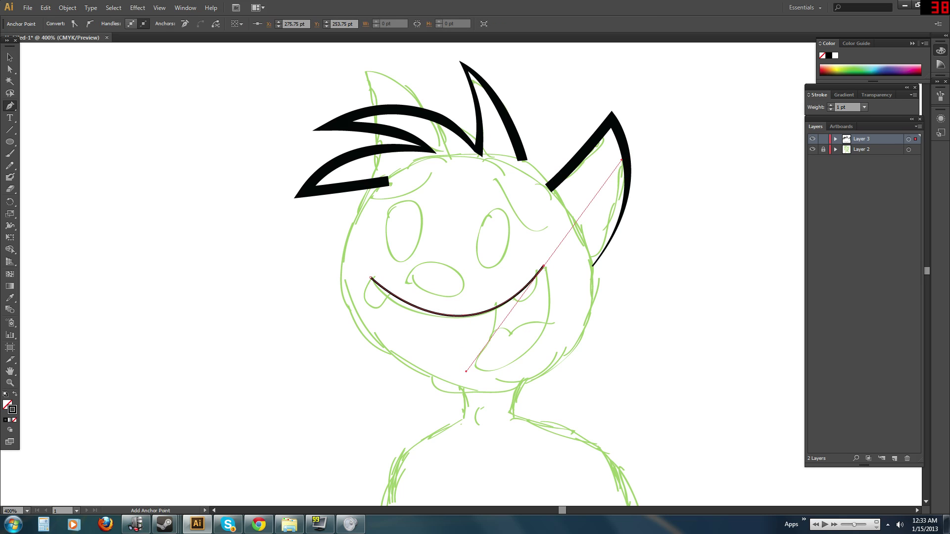
click(543, 266)
mouse_move(483, 370)
mouse_down()
mouse_move(572, 361)
mouse_move(584, 349)
mouse_up()
Set the mouth path's stroke weight to 3 pt and apply Outline Stroke.
click(864, 107)
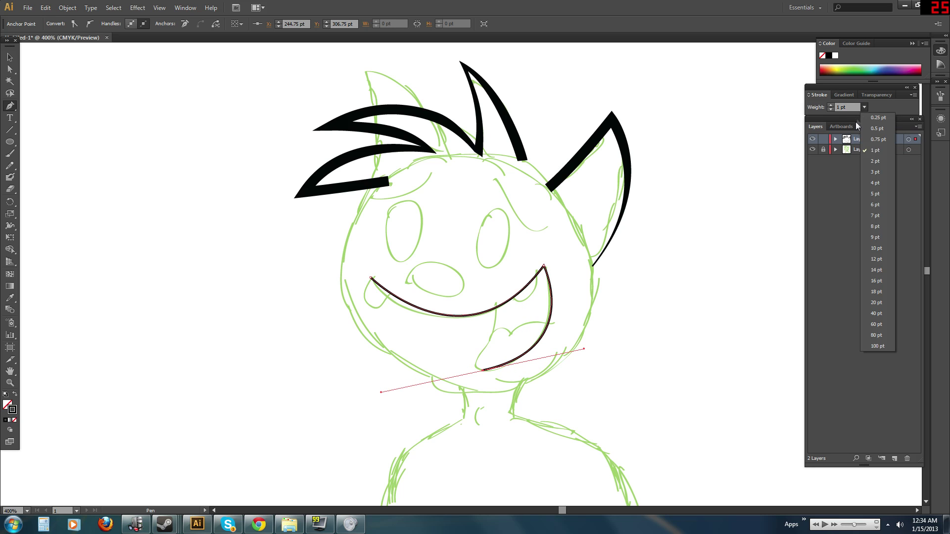
click(875, 161)
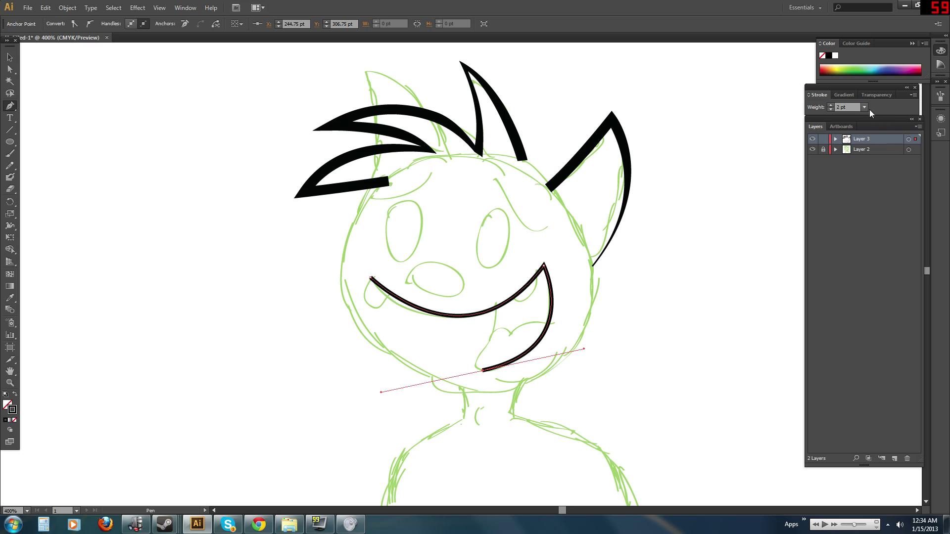
click(864, 108)
click(867, 169)
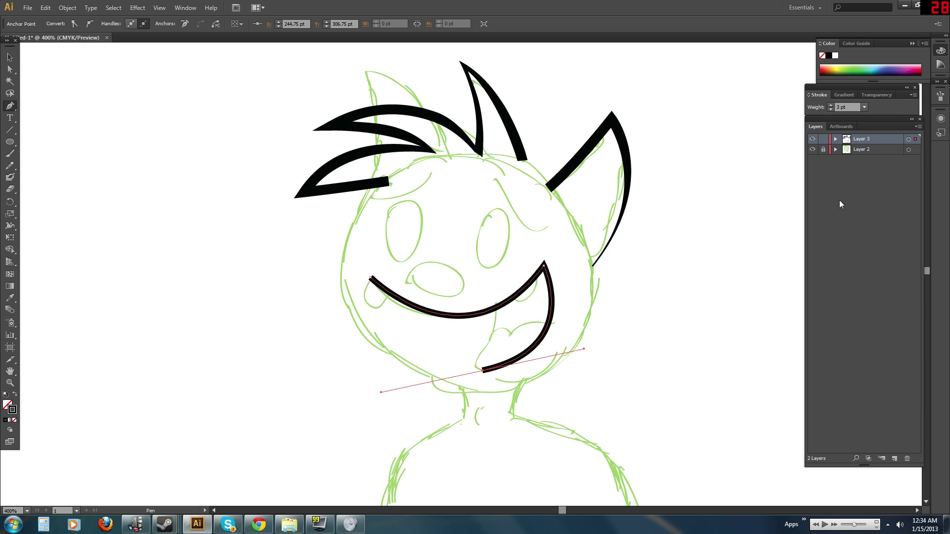
key(ctrl+shift+o)
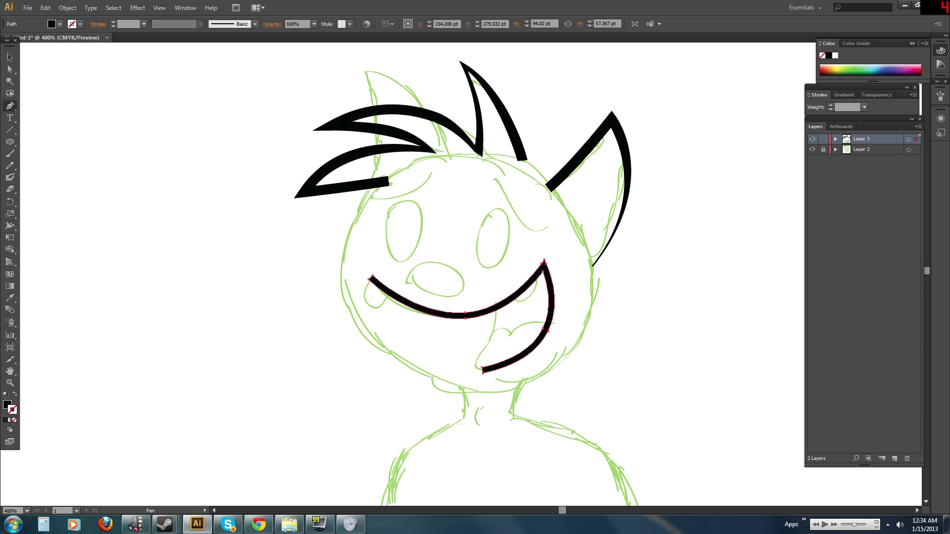
Taper the smile's free end at the cheek to a point by moving its upper end corner onto the lower one.
key(ctrl+equal)
key(ctrl+equal)
key(ctrl+equal)
drag(421, 287, 500, 253)
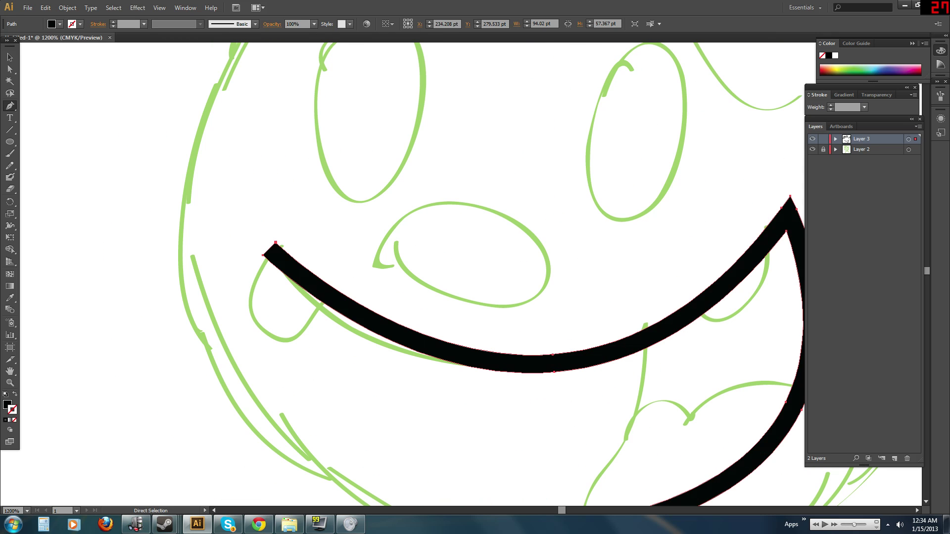
ctrl+click(275, 243)
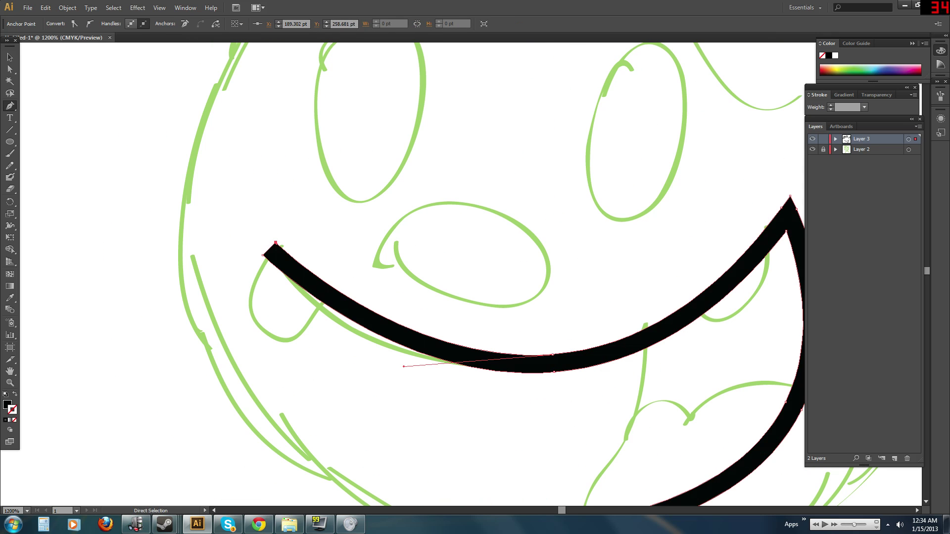
drag(276, 243, 134, 139)
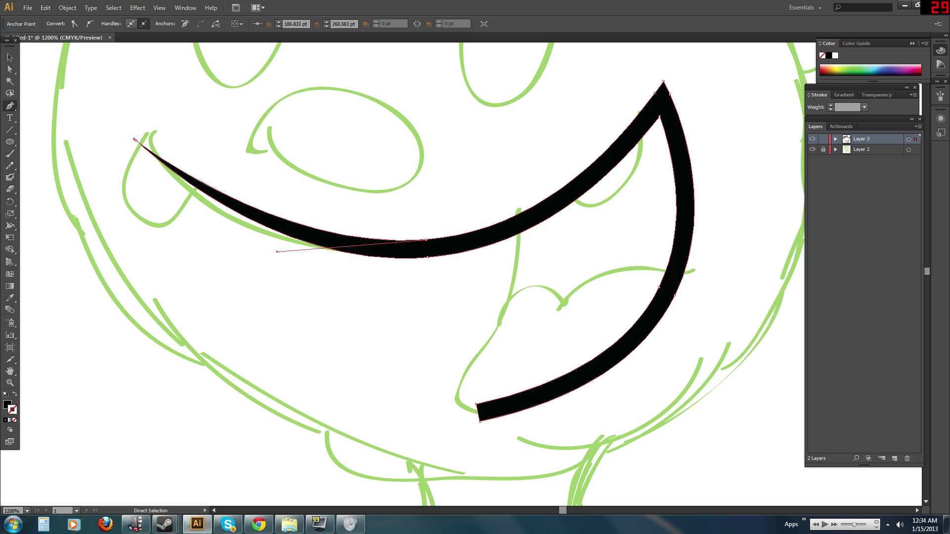
mouse_move(466, 395)
mouse_down()
mouse_move(494, 435)
mouse_move(476, 404)
mouse_up()
click(480, 414)
key(ctrl+z)
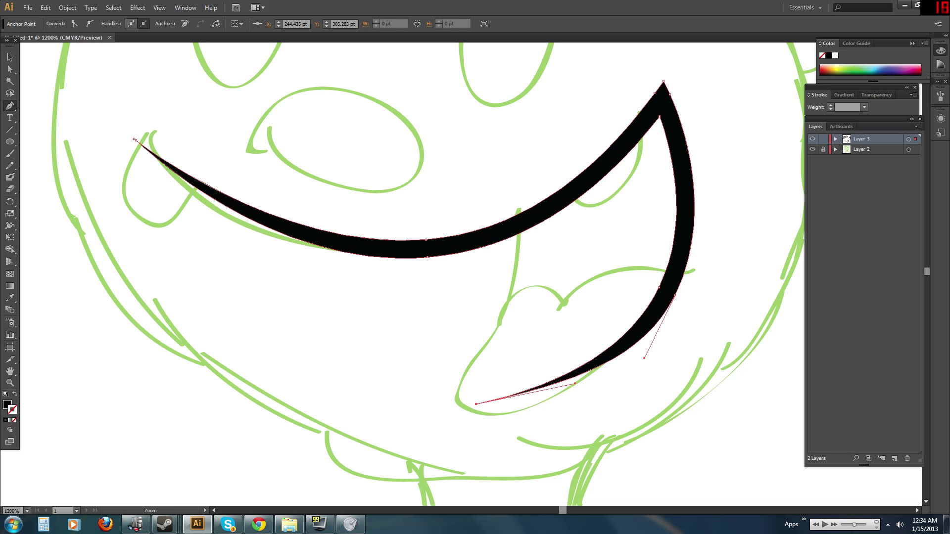
key(ctrl+z)
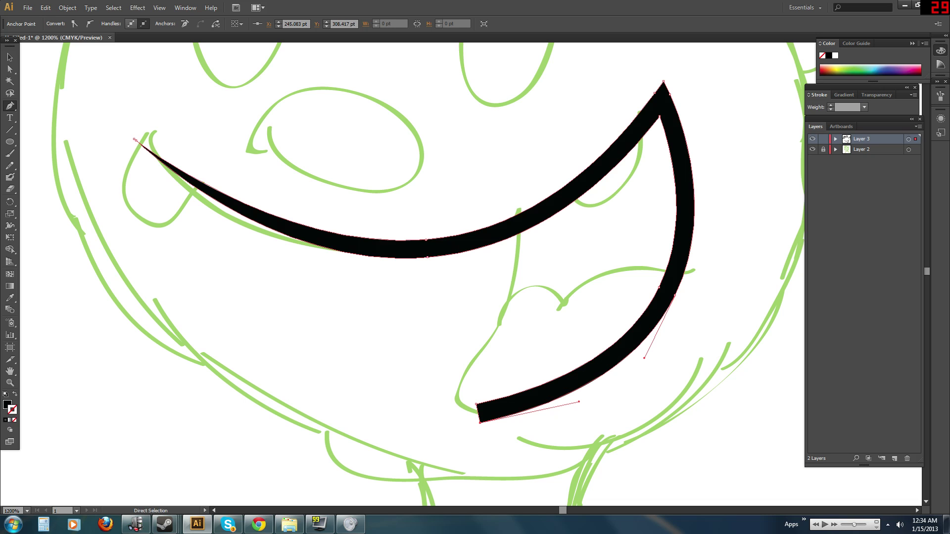
Taper the lower end of the open mouth's outer edge to a fine point, and deselect the path.
drag(479, 422, 476, 404)
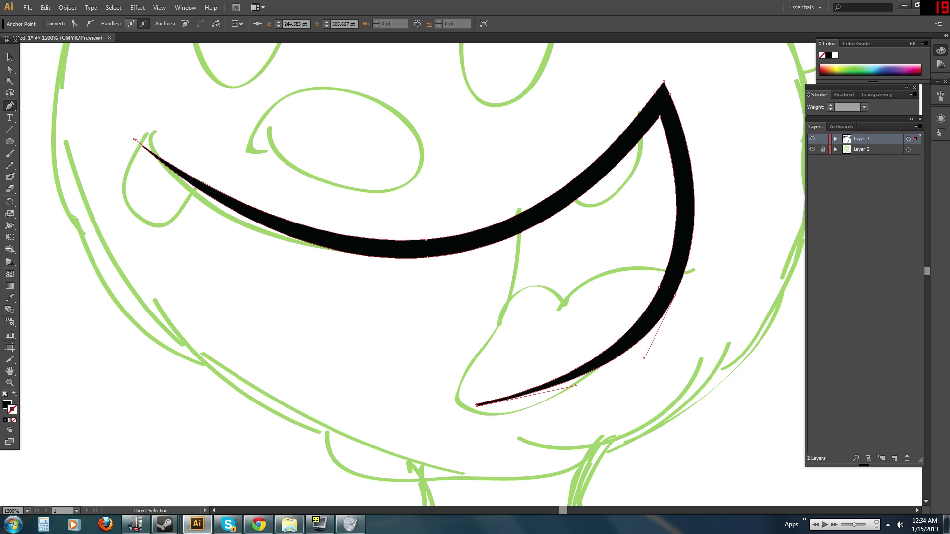
ctrl+click(577, 386)
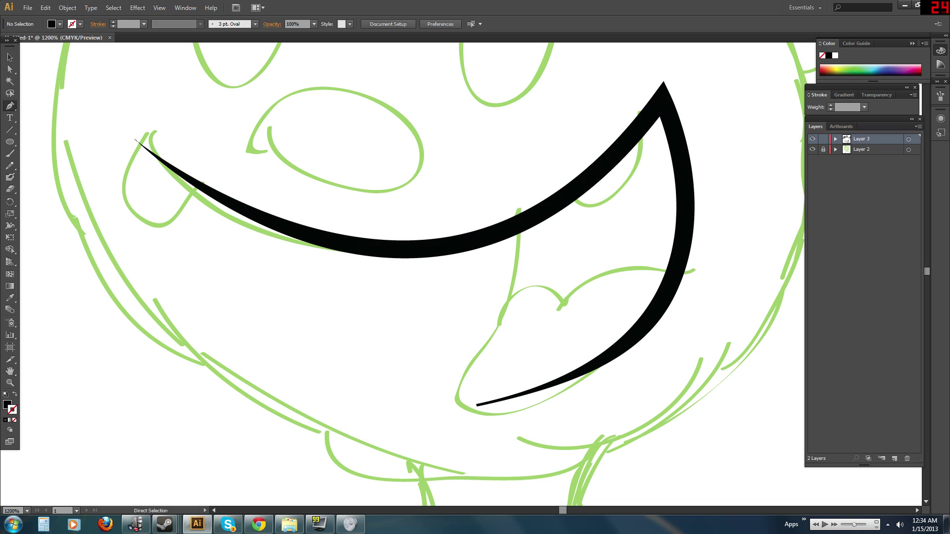
click(476, 406)
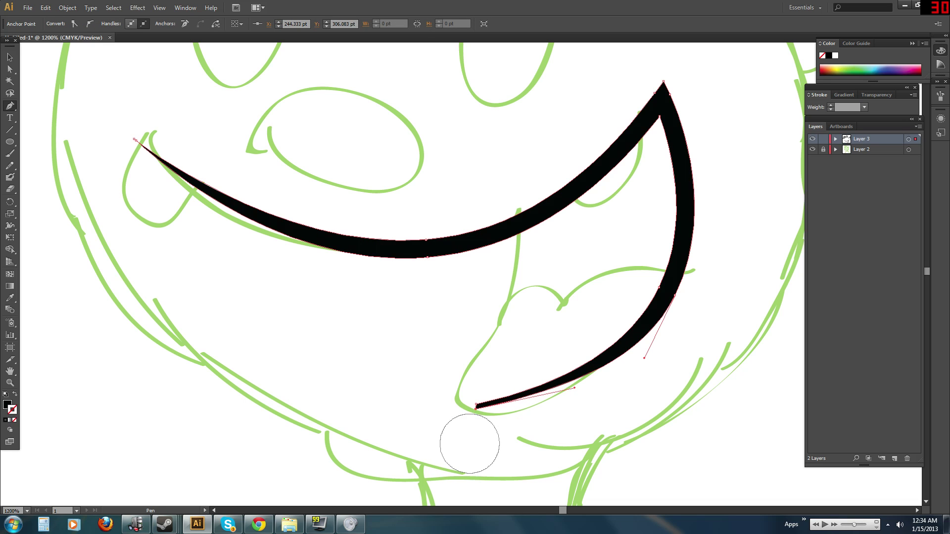
key(ctrl+a)
mouse_move(478, 438)
mouse_down()
mouse_move(475, 435)
mouse_move(509, 438)
mouse_move(473, 435)
mouse_move(523, 441)
mouse_move(481, 441)
mouse_move(519, 434)
mouse_up()
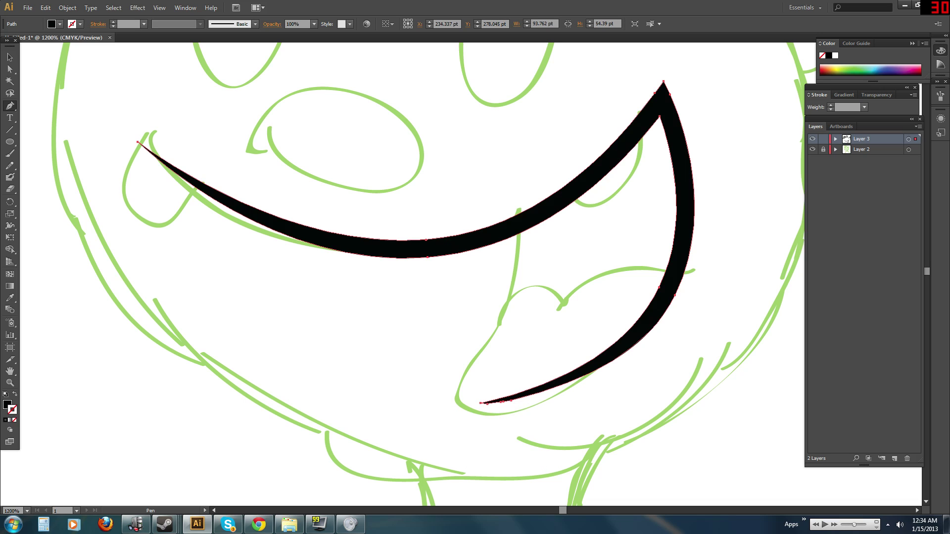
key(ctrl+shift+a)
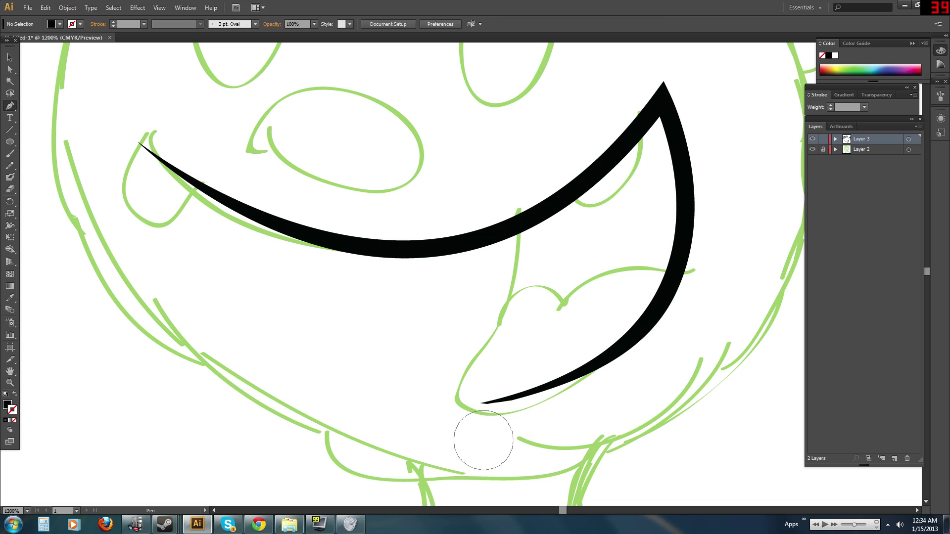
Hide the Layer 2 sketch to examine the inked mouth together with the hair and ear, and show the sketch again.
key(ctrl+minus)
key(ctrl+minus)
key(ctrl+minus)
key(ctrl+minus)
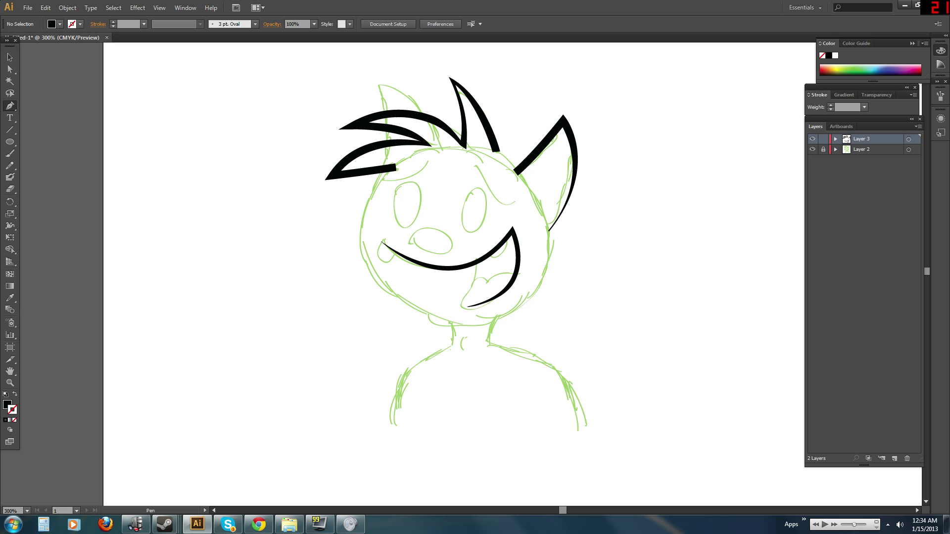
click(813, 149)
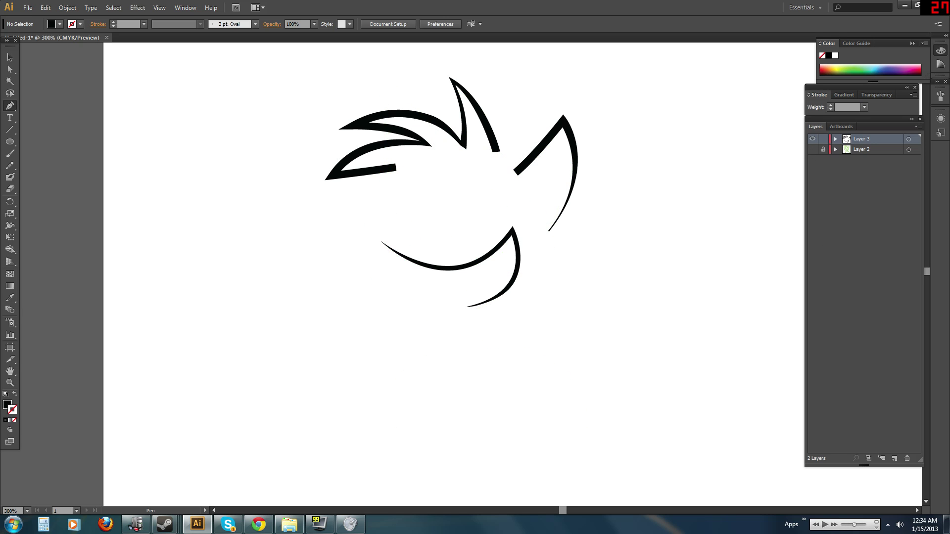
mouse_move(495, 217)
mouse_down()
mouse_move(537, 277)
mouse_move(554, 254)
mouse_move(515, 223)
mouse_move(560, 218)
mouse_move(387, 367)
mouse_move(485, 241)
mouse_move(435, 328)
mouse_move(381, 459)
mouse_move(388, 362)
mouse_move(437, 301)
mouse_move(456, 294)
mouse_move(504, 182)
mouse_move(401, 326)
mouse_move(358, 471)
mouse_move(435, 266)
mouse_move(396, 225)
mouse_move(385, 150)
mouse_move(348, 190)
mouse_move(289, 302)
mouse_move(319, 257)
mouse_up()
click(812, 148)
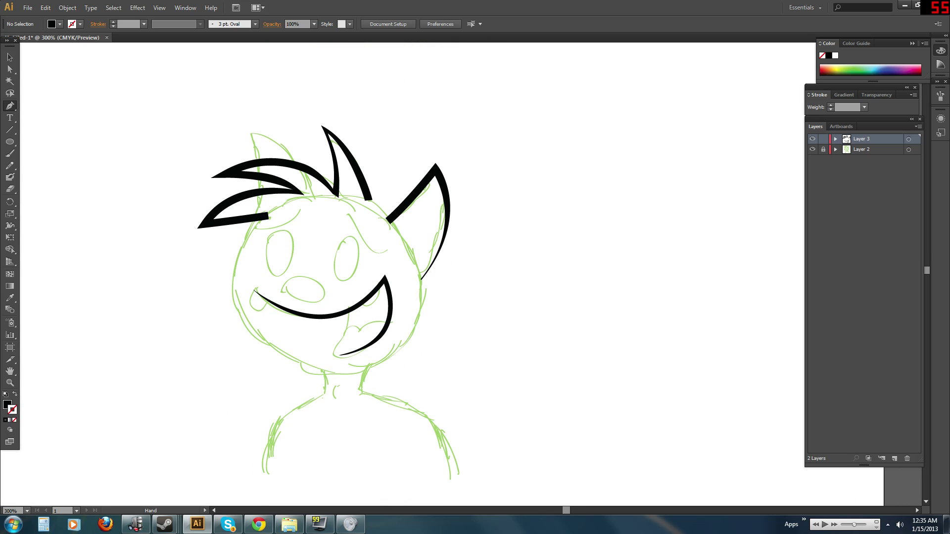